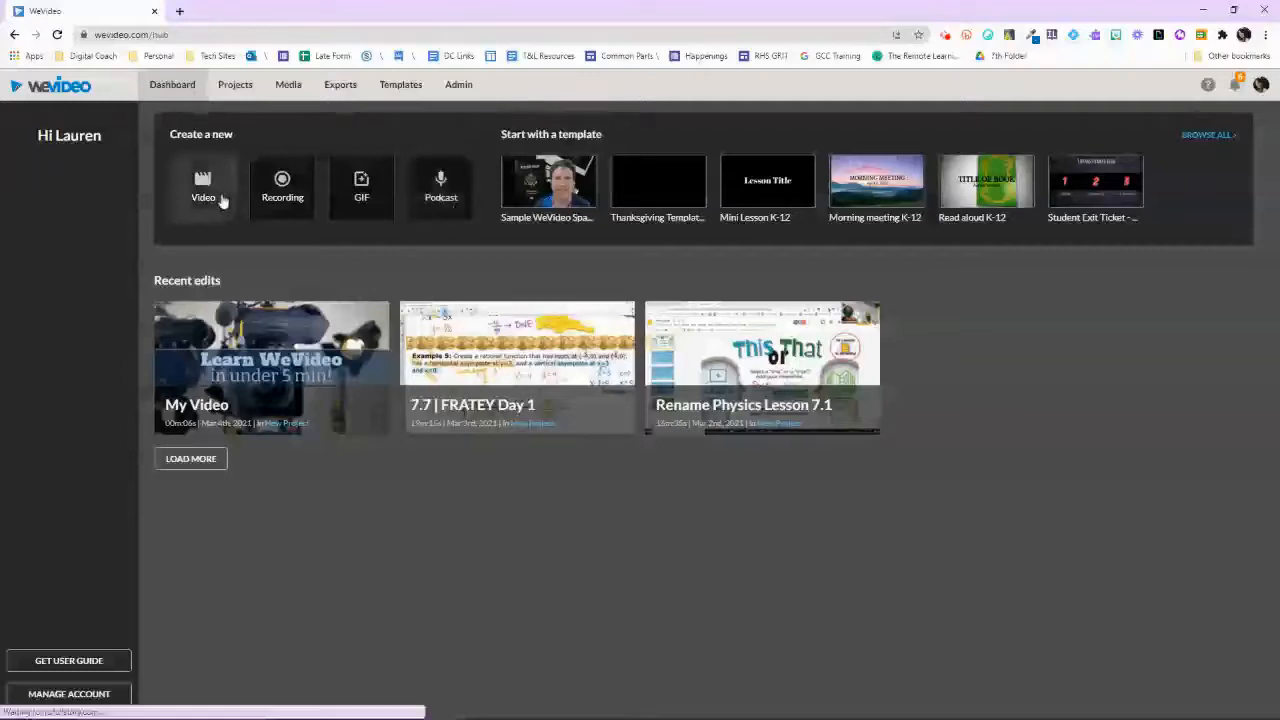
Step: Start a new video edit saved in New Project and rename it "Rename my video!"
{"action": "left_click", "coordinate": [203, 186]}
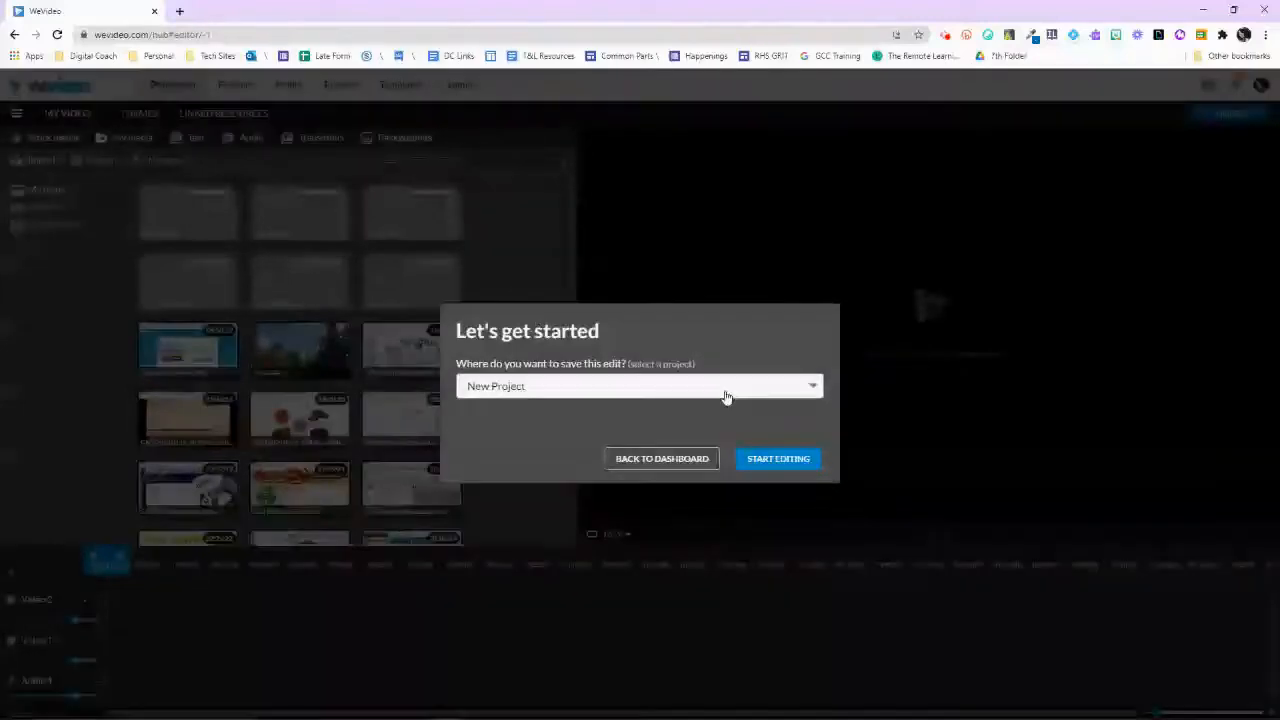
{"action": "left_click", "coordinate": [778, 459]}
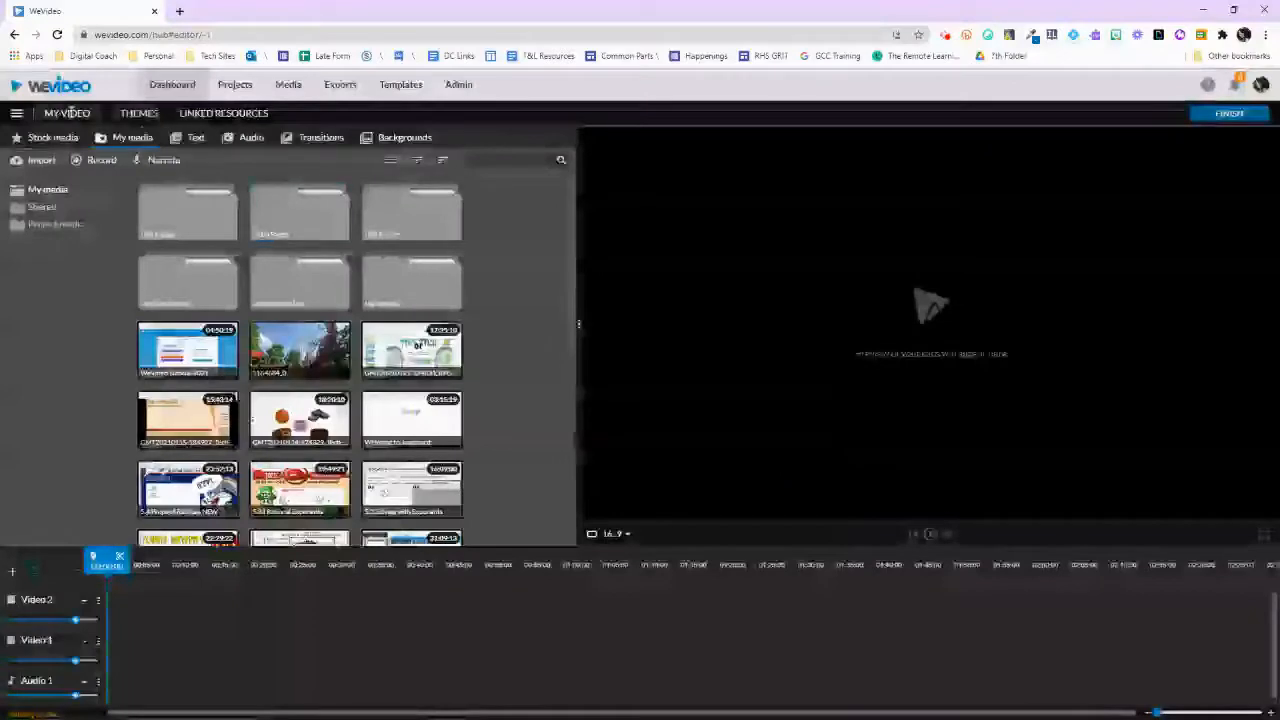
{"action": "left_click", "coordinate": [66, 113]}
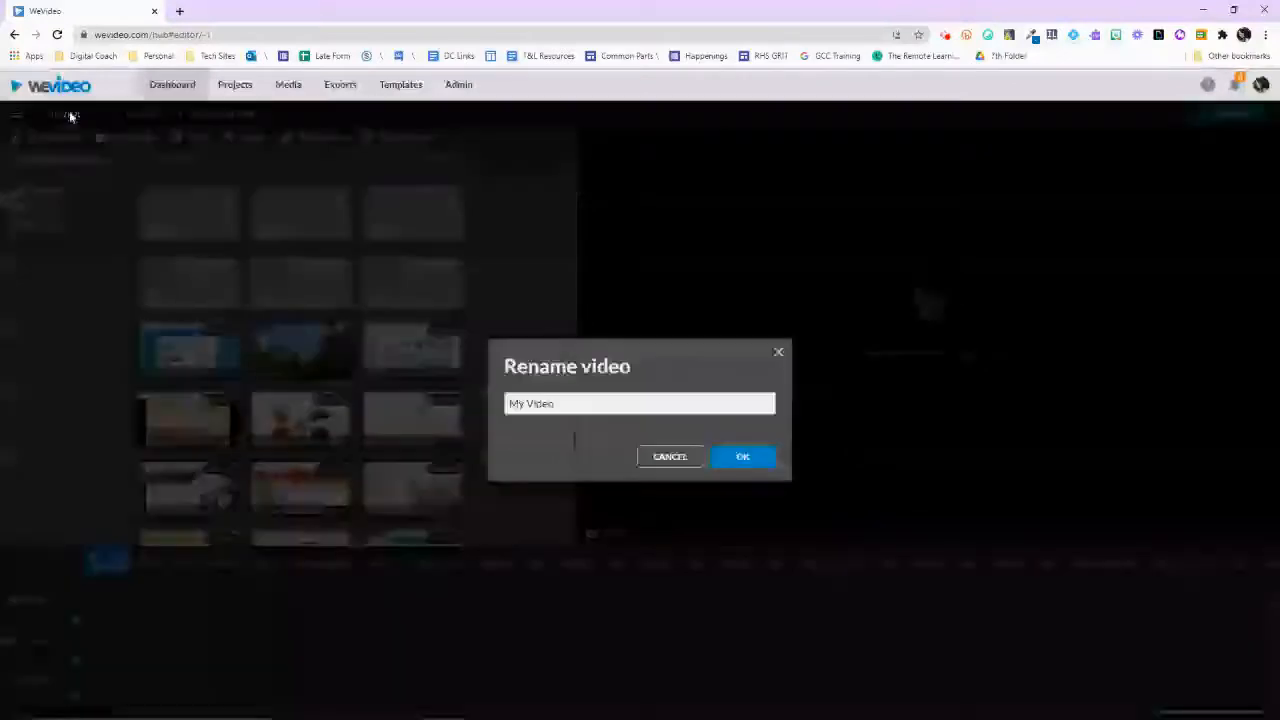
{"action": "left_click_drag", "start_coordinate": [575, 405], "coordinate": [498, 412]}
{"action": "type", "text": "Rename my video!"}
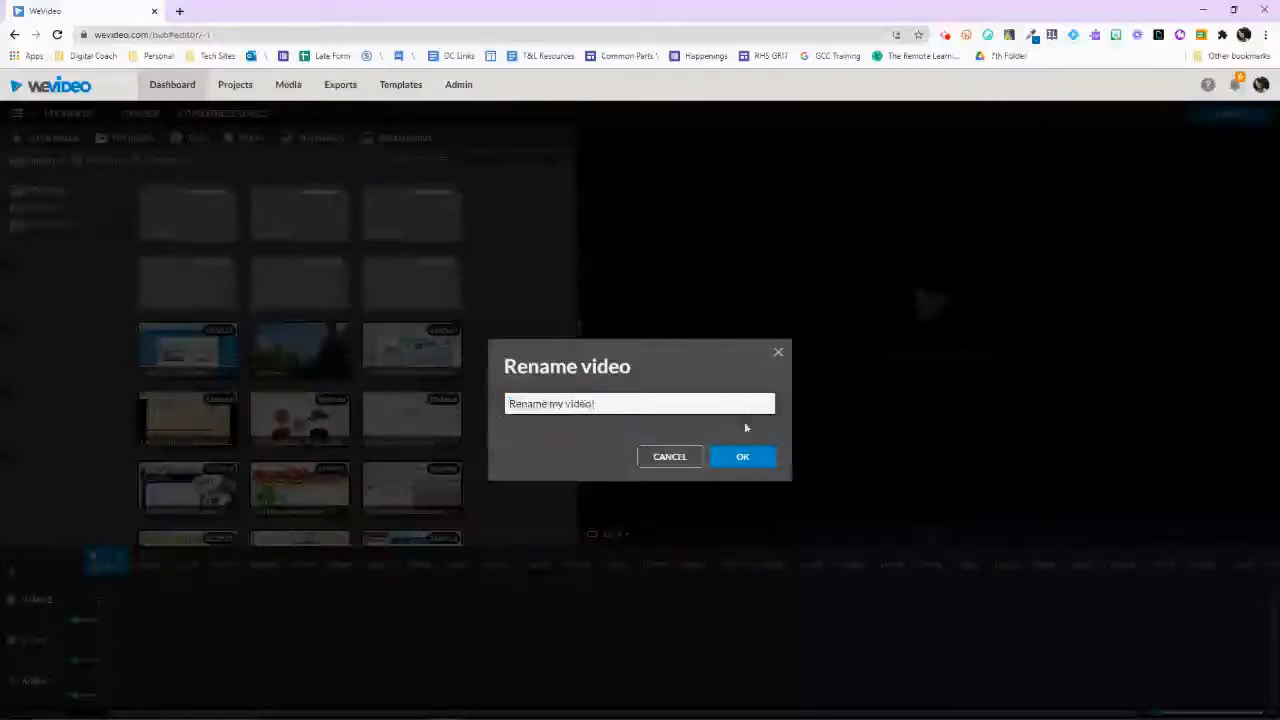
{"action": "left_click", "coordinate": [750, 460]}
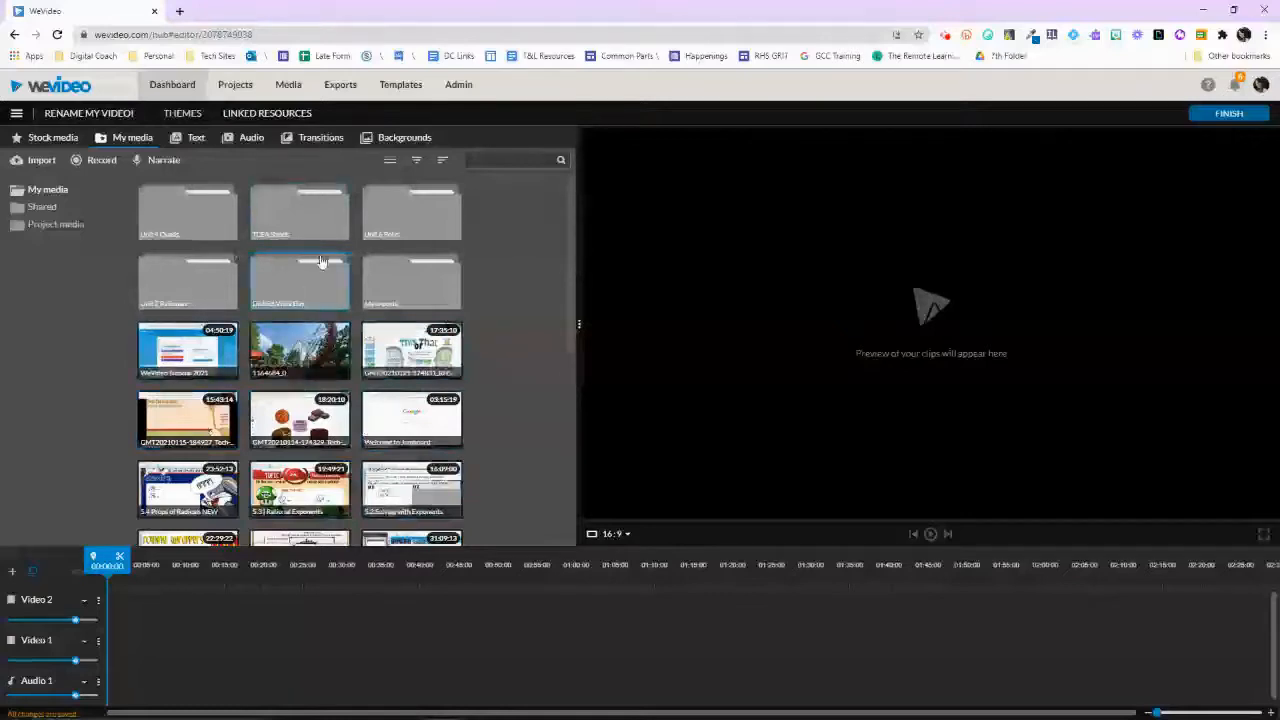
Step: Examine the new-folder option in the media library, the media import sources and the recording source choices
{"action": "right_click", "coordinate": [500, 228]}
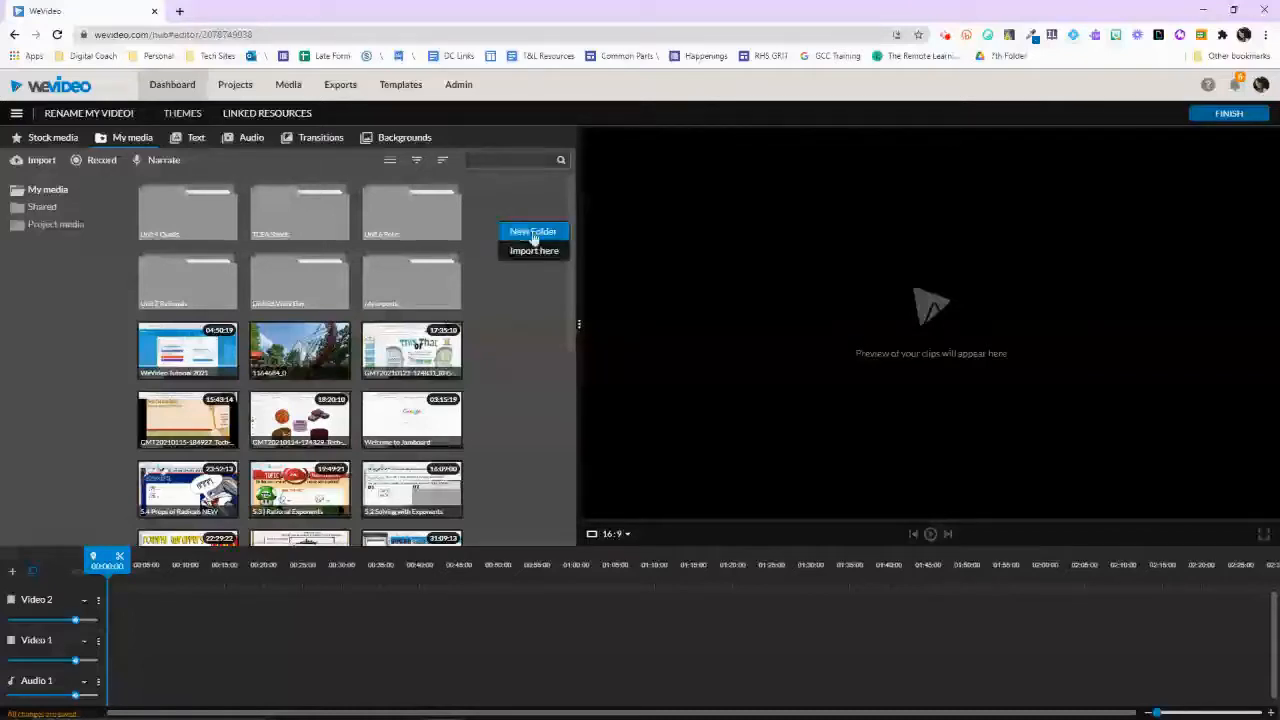
{"action": "left_click", "coordinate": [523, 349]}
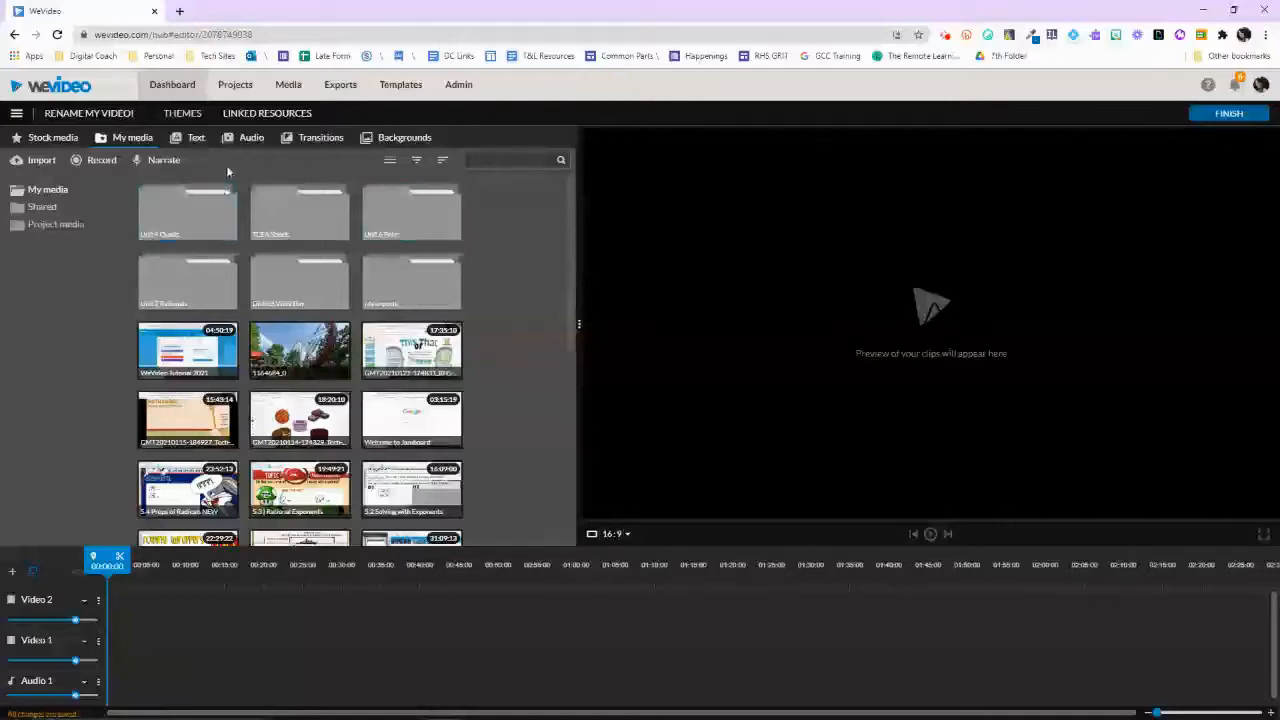
{"action": "left_click", "coordinate": [38, 162]}
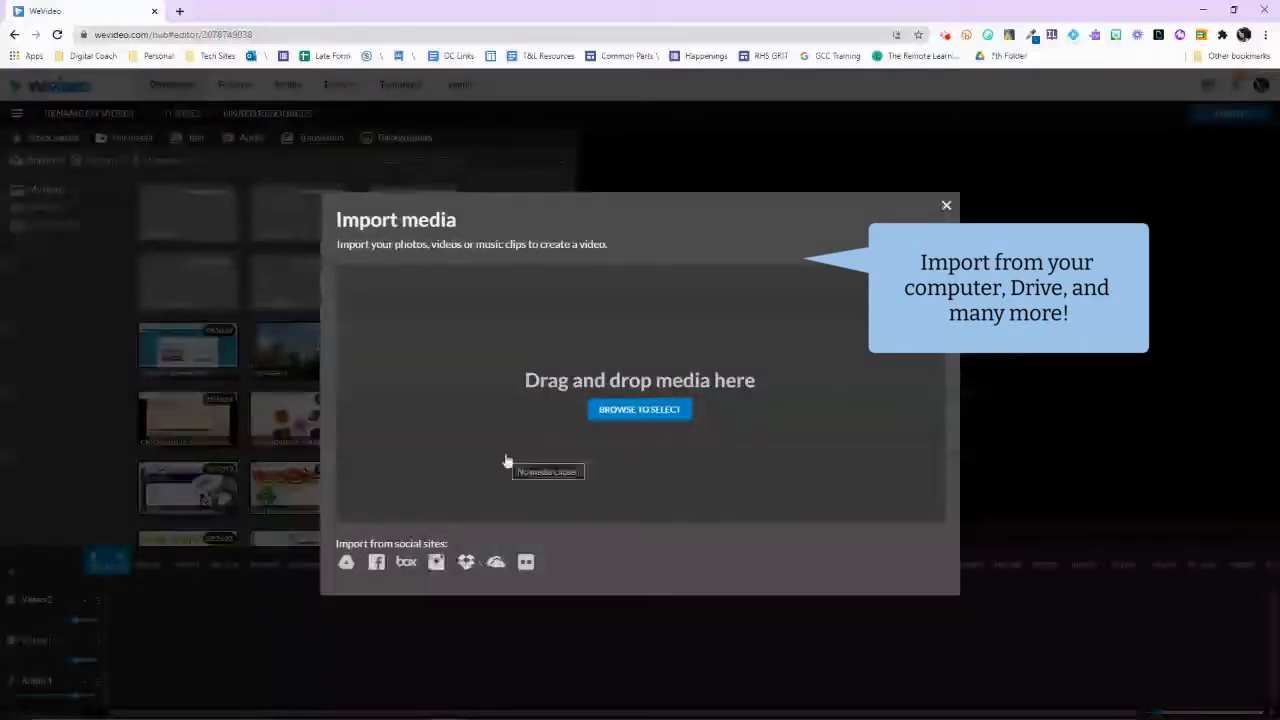
{"action": "left_click", "coordinate": [947, 206]}
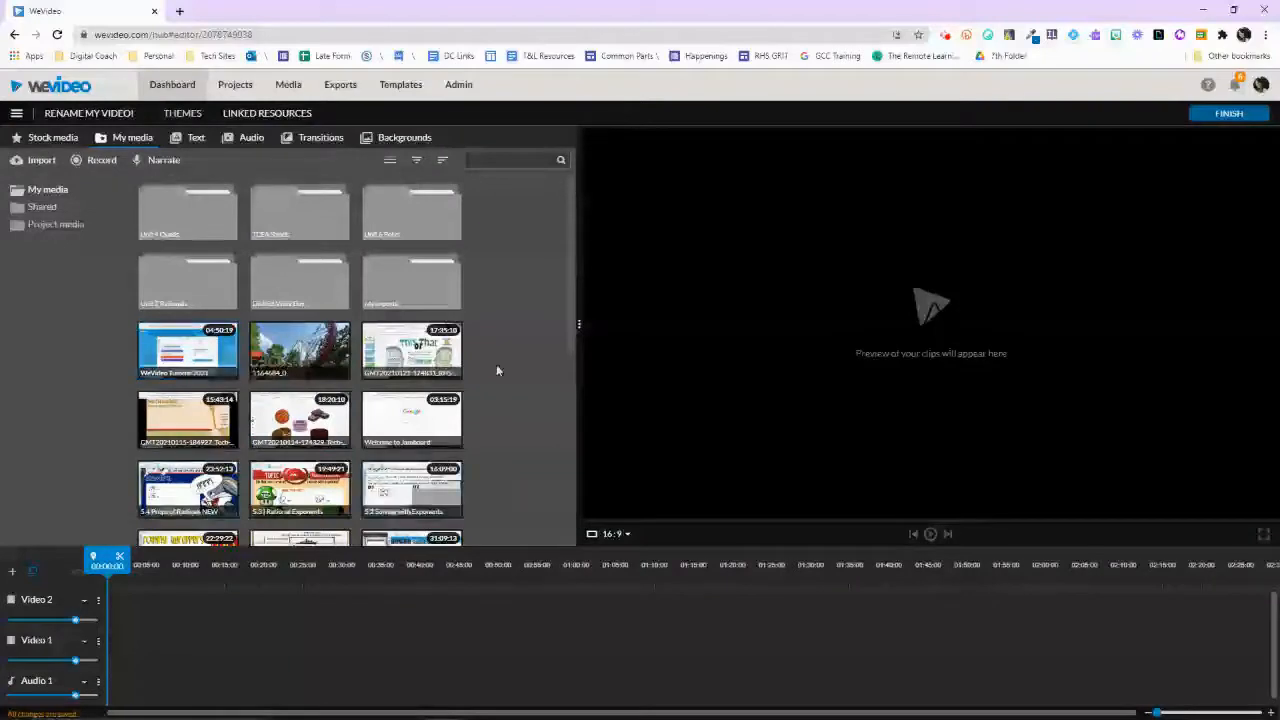
{"action": "left_click", "coordinate": [102, 161]}
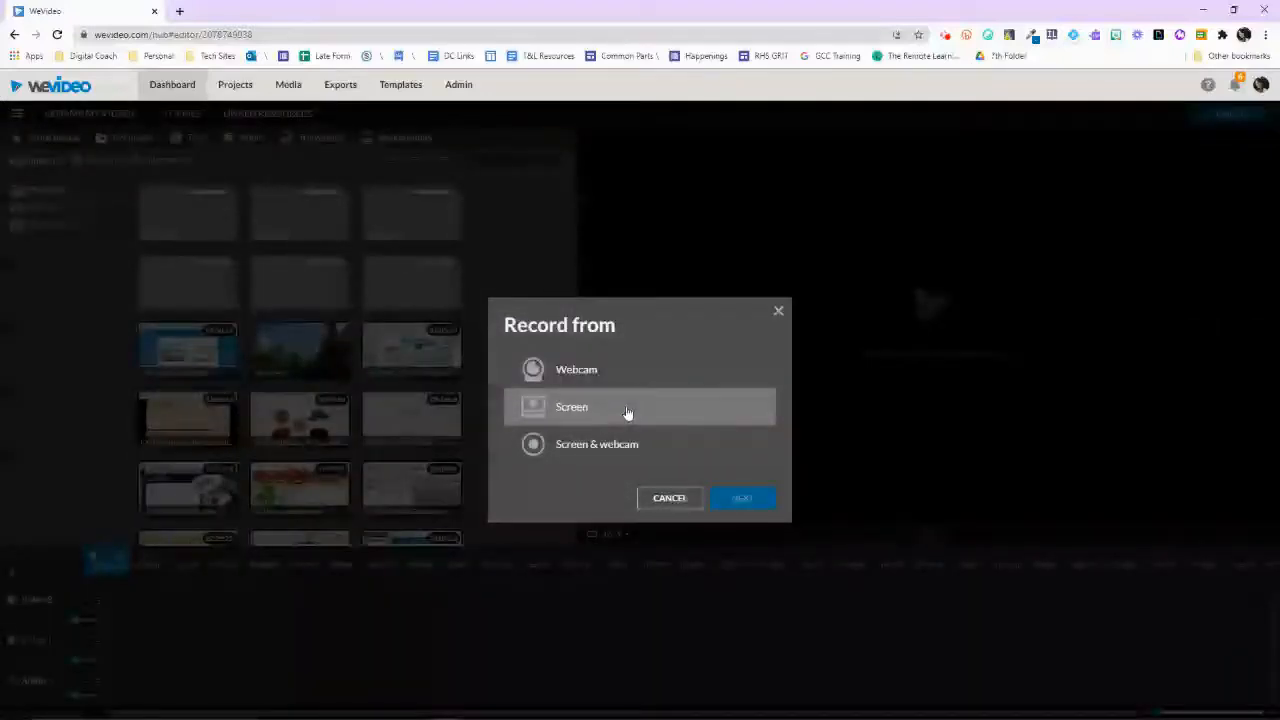
{"action": "left_click", "coordinate": [777, 310]}
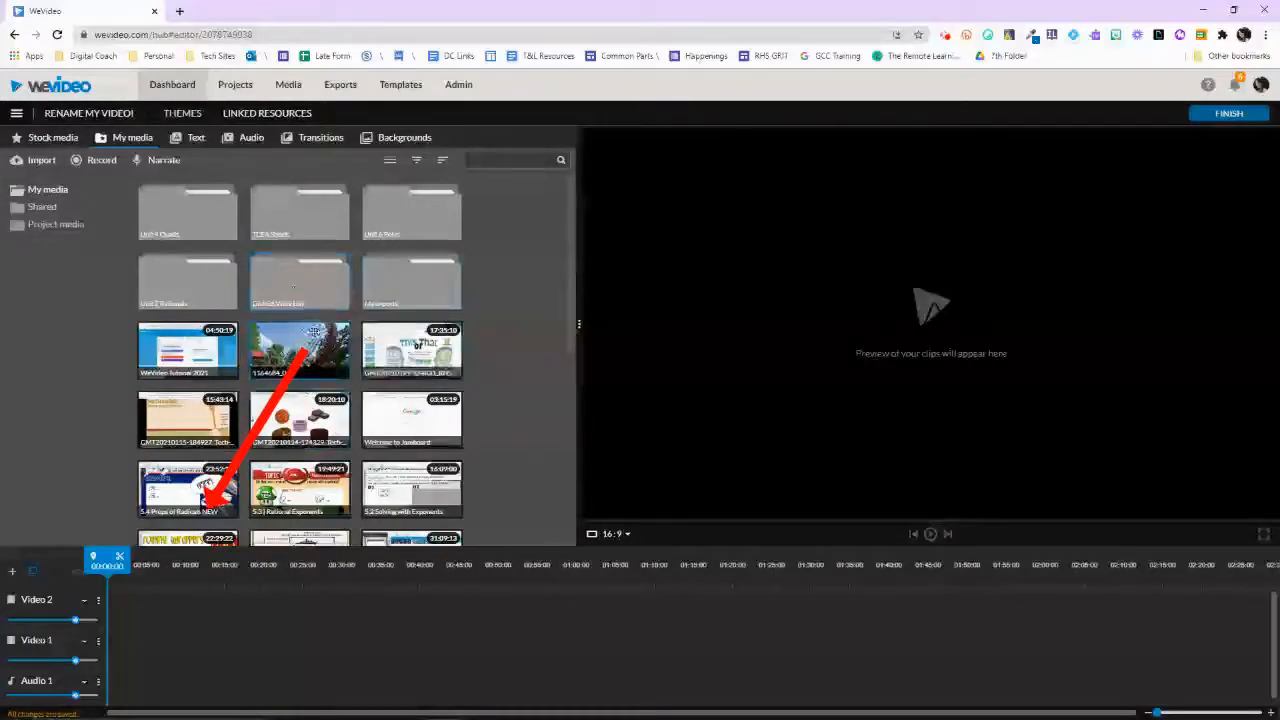
Step: Place the amusement park photo at the start of the Video 1 track and rename that track Main
{"action": "left_click_drag", "start_coordinate": [300, 345], "coordinate": [115, 655]}
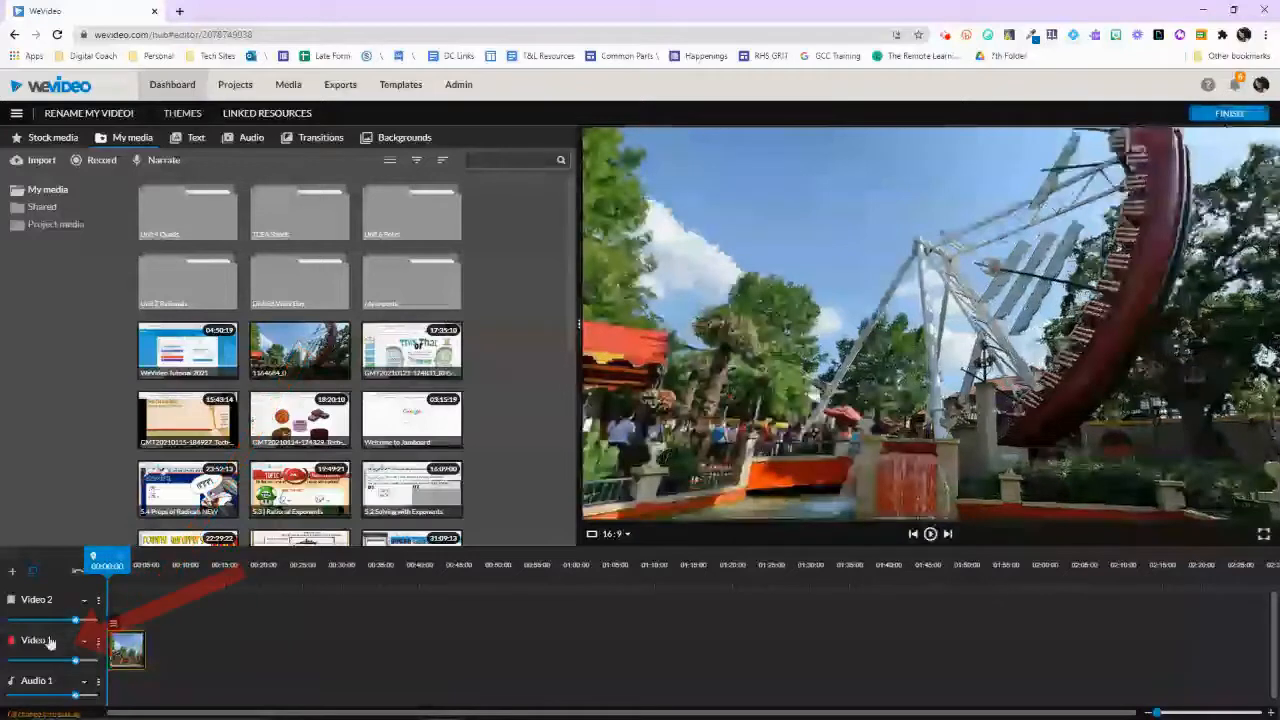
{"action": "type", "text": "Main"}
{"action": "key", "text": "Return"}
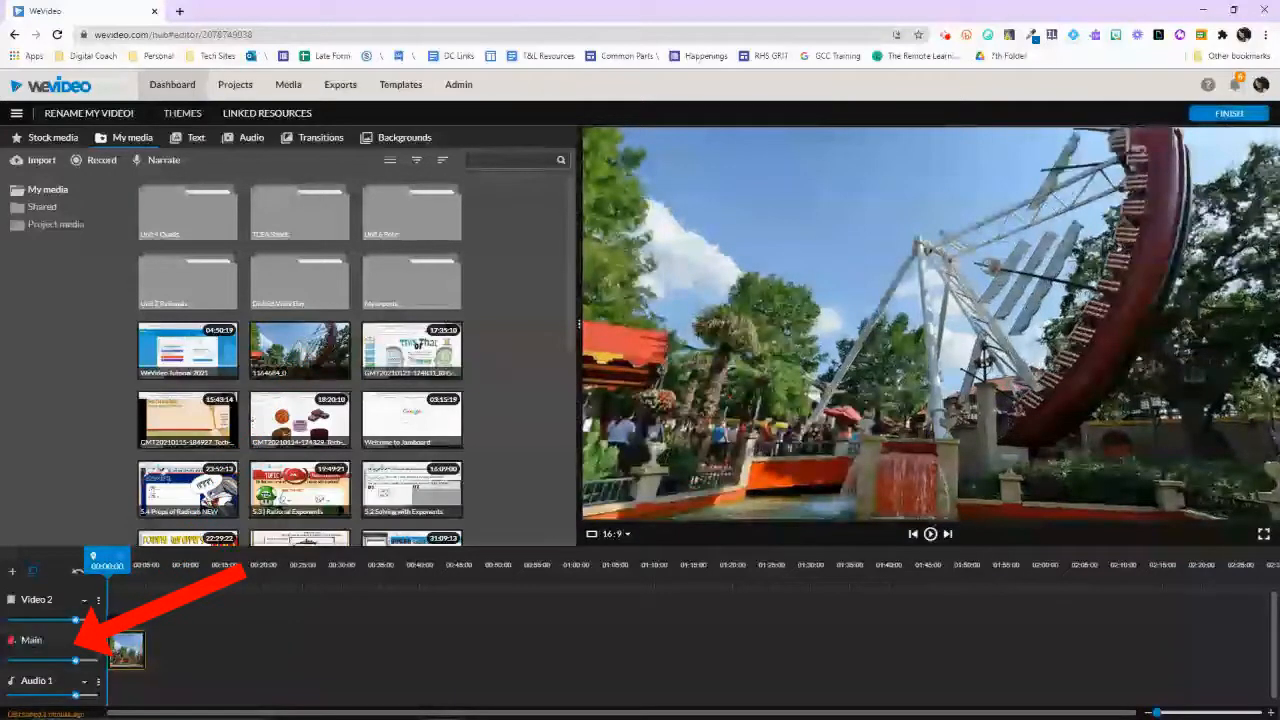
Step: Rename the Video 2 track so that its name starts with "Text and A"
{"action": "left_click", "coordinate": [48, 598]}
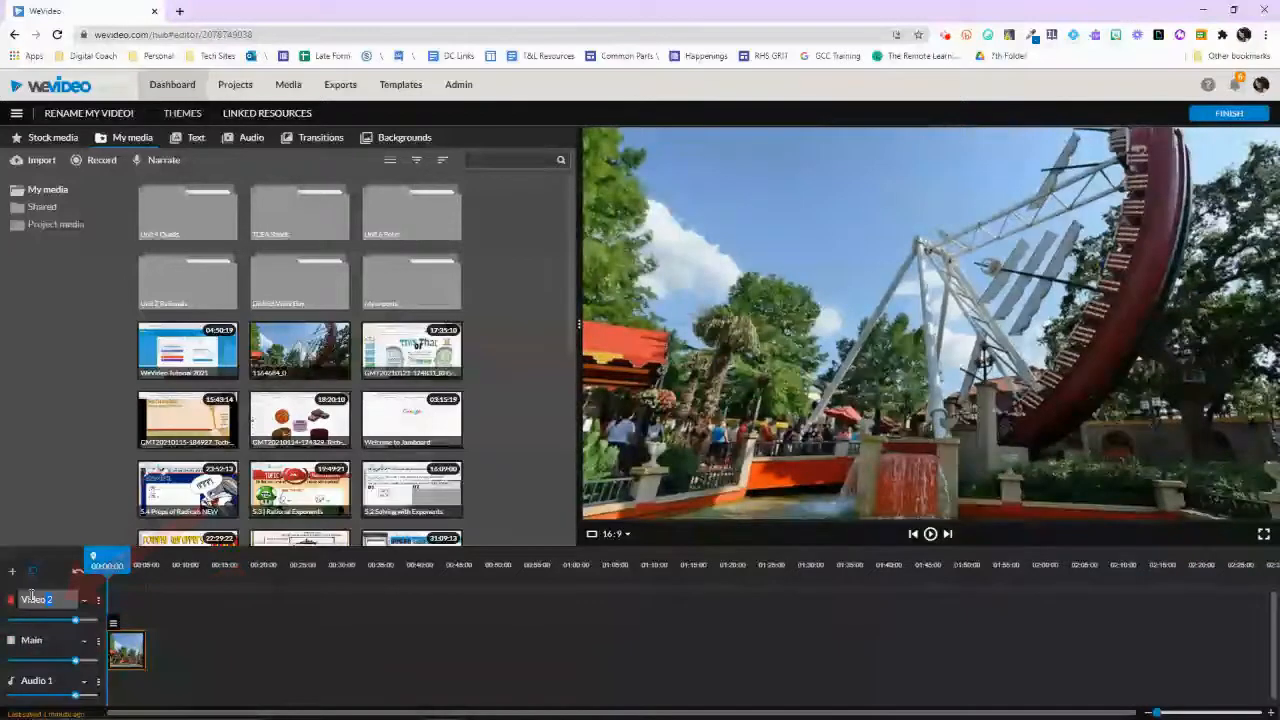
{"action": "type", "text": "Text"}
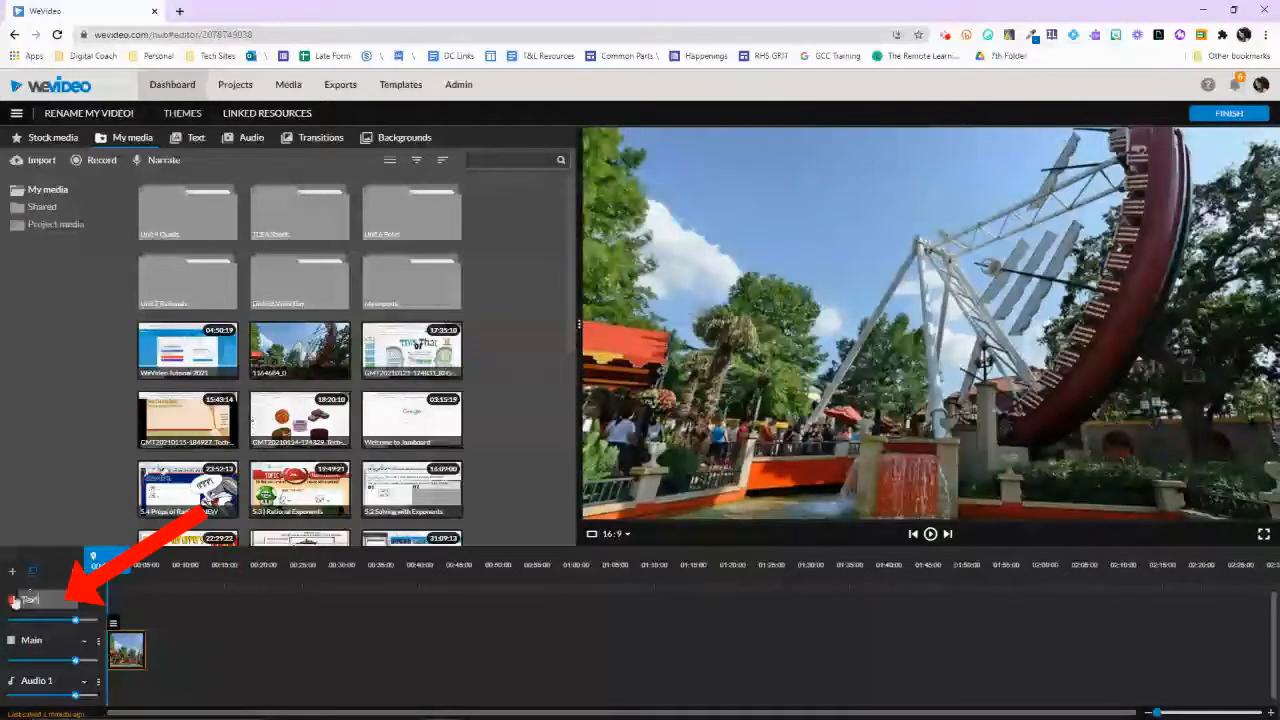
{"action": "type", "text": " and A"}
{"action": "key", "text": "Return"}
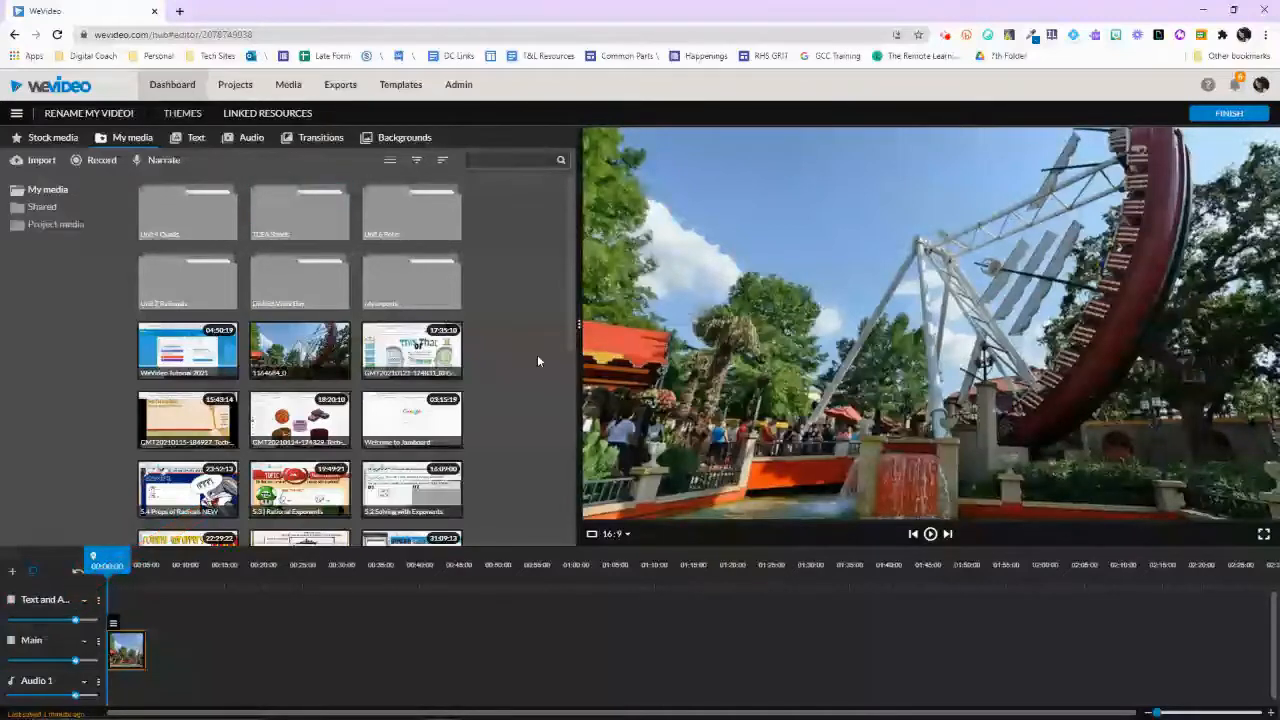
Step: Add the Banner - Title motion text to the text track above the park photo and preview it
{"action": "left_click", "coordinate": [195, 141]}
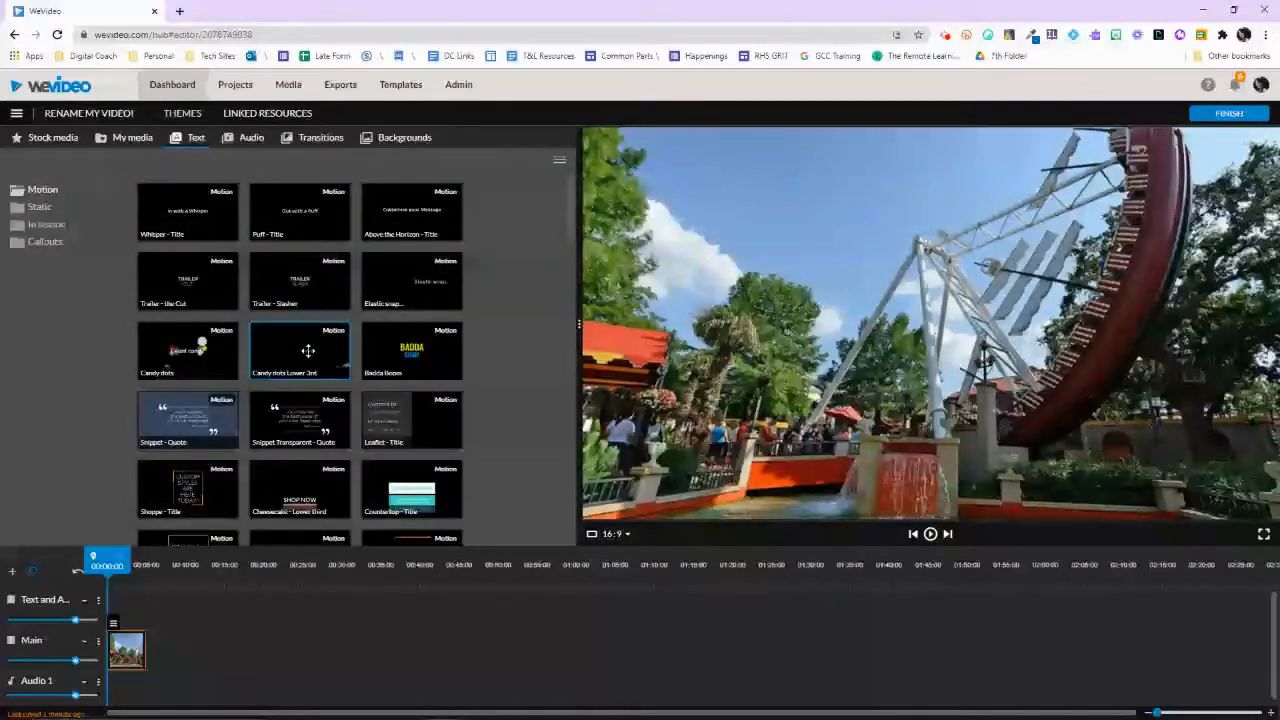
{"action": "left_click", "coordinate": [288, 421]}
{"action": "scroll", "coordinate": [378, 381], "scroll_direction": "down", "scroll_amount": 10}
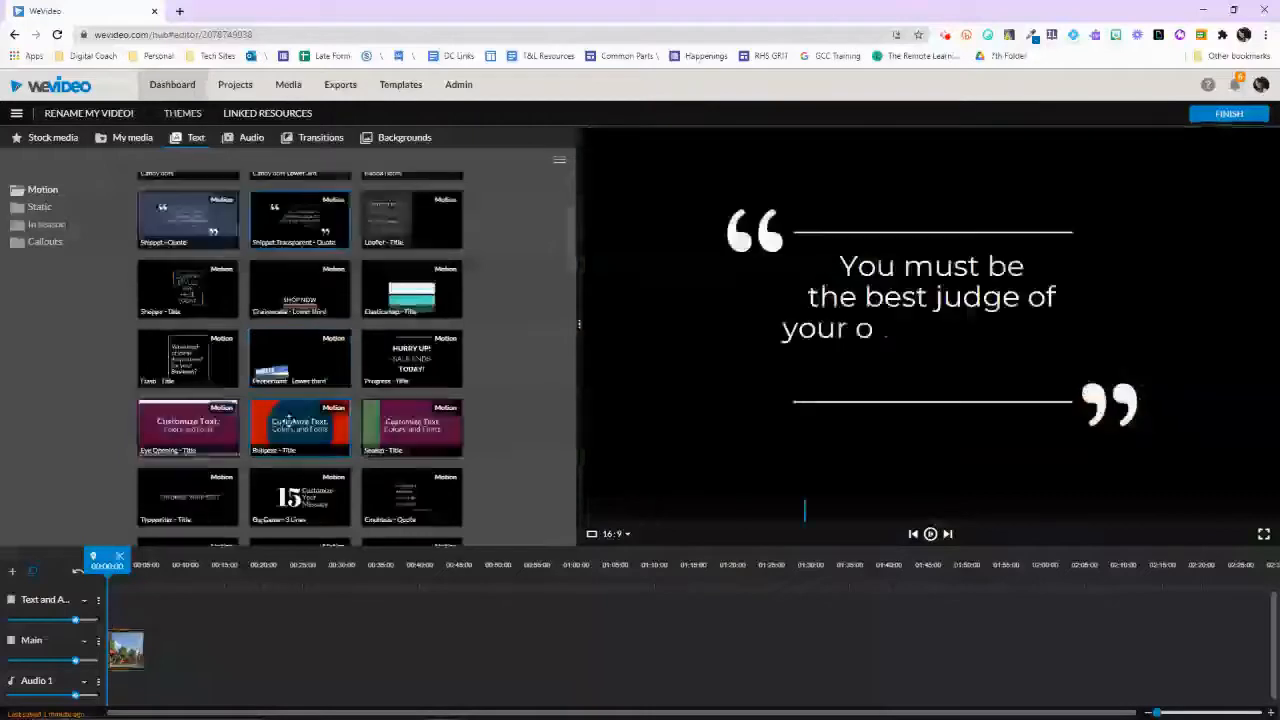
{"action": "left_click", "coordinate": [404, 363]}
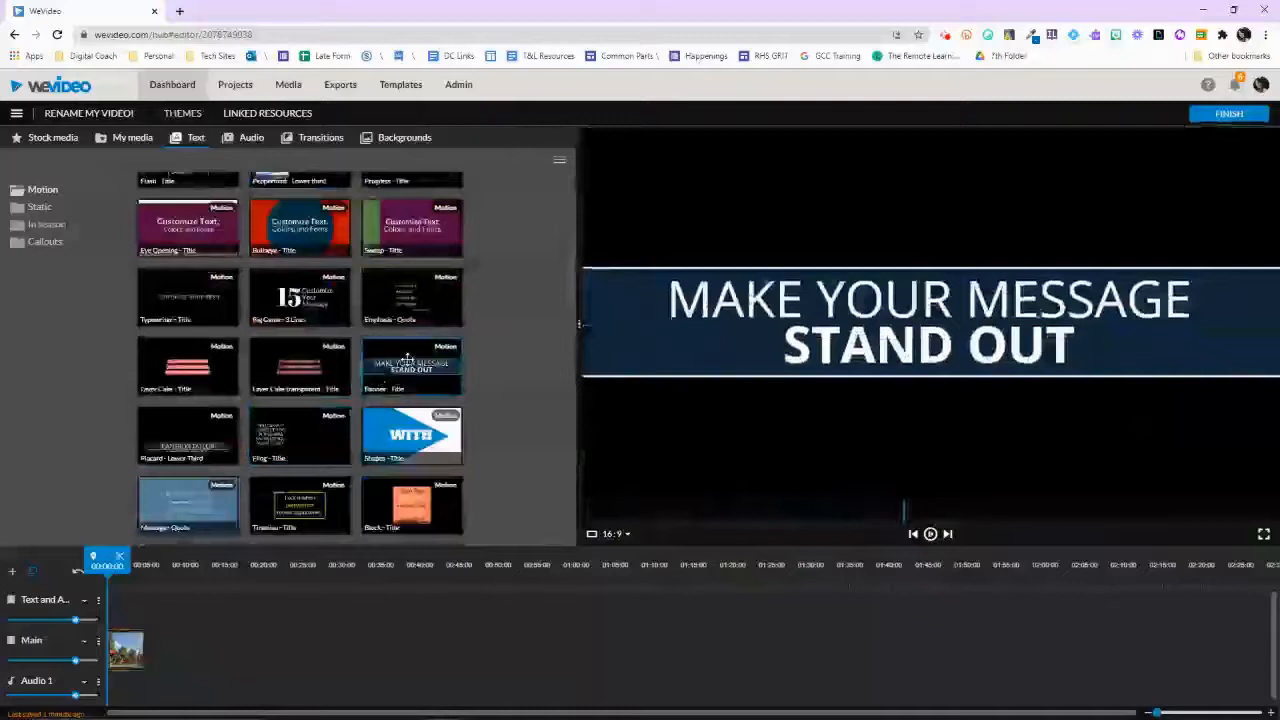
{"action": "left_click_drag", "start_coordinate": [411, 354], "coordinate": [126, 619]}
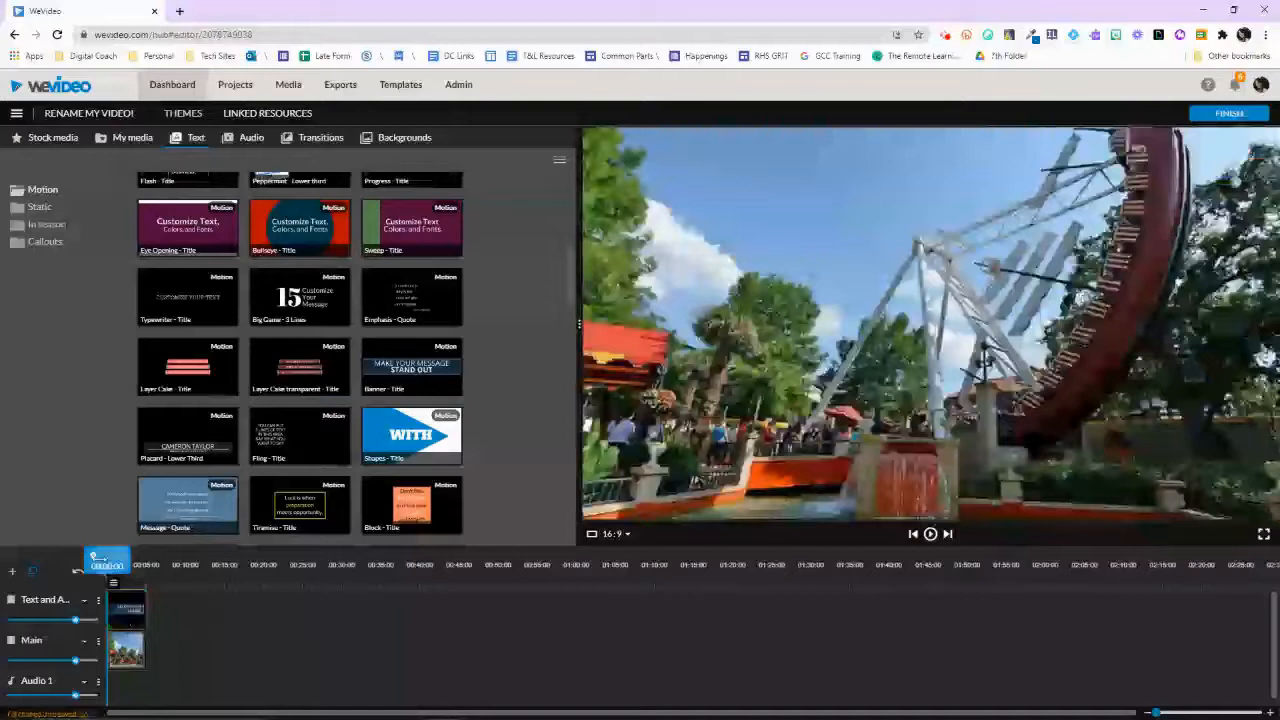
{"action": "key", "text": "space"}
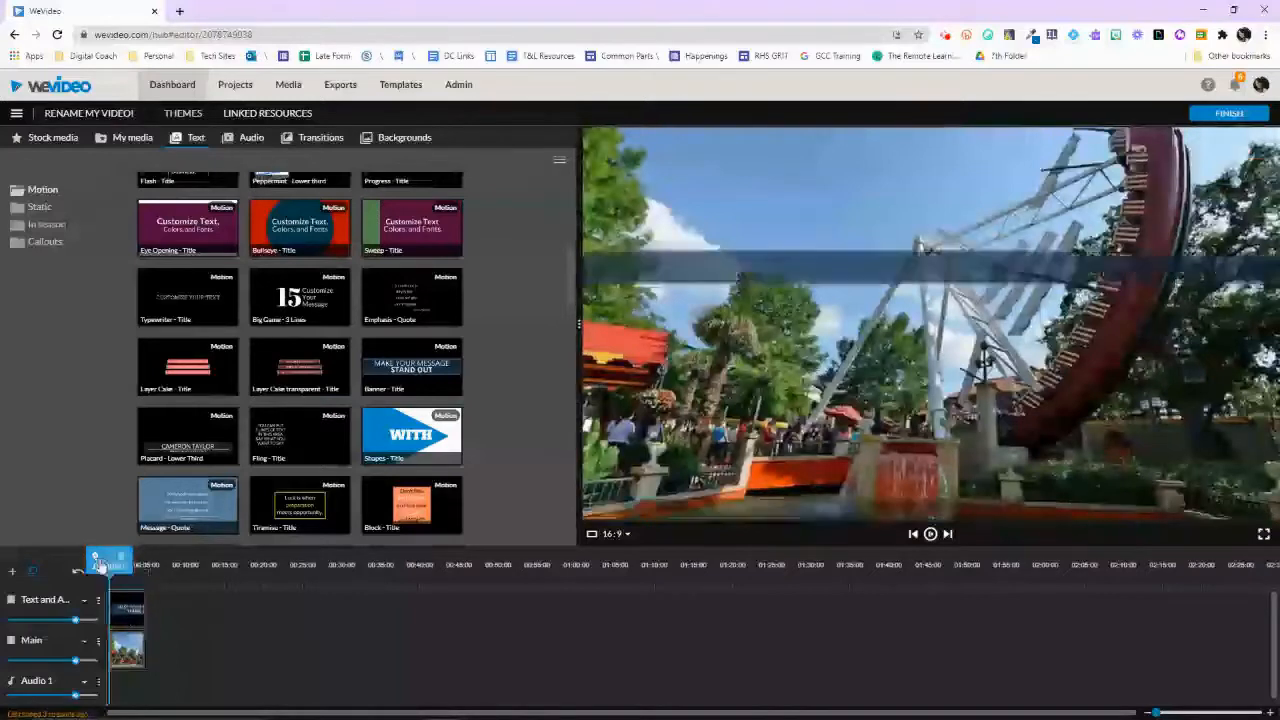
Step: Set the banner title's two lines to "Topic for Lesson" and "Objective/Essential Question" and save the changes
{"action": "double_click", "coordinate": [131, 618]}
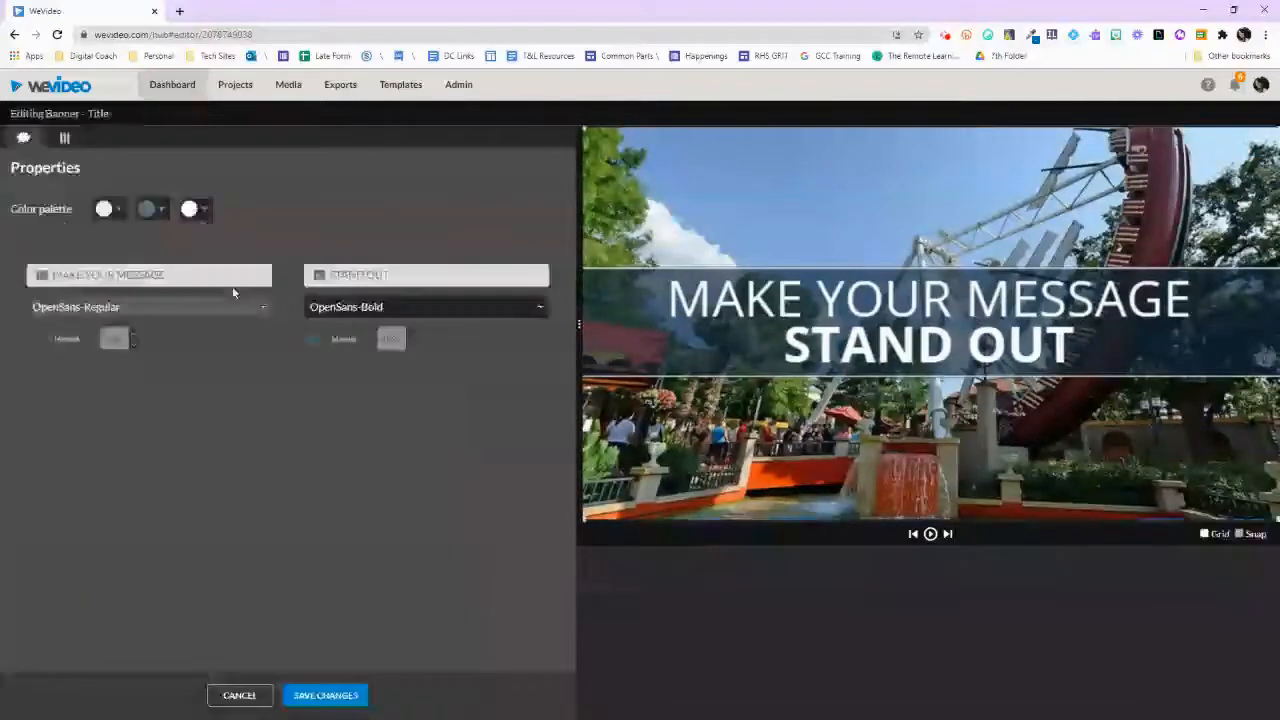
{"action": "left_click_drag", "start_coordinate": [168, 276], "coordinate": [35, 281]}
{"action": "type", "text": "Topic for Lesson "}
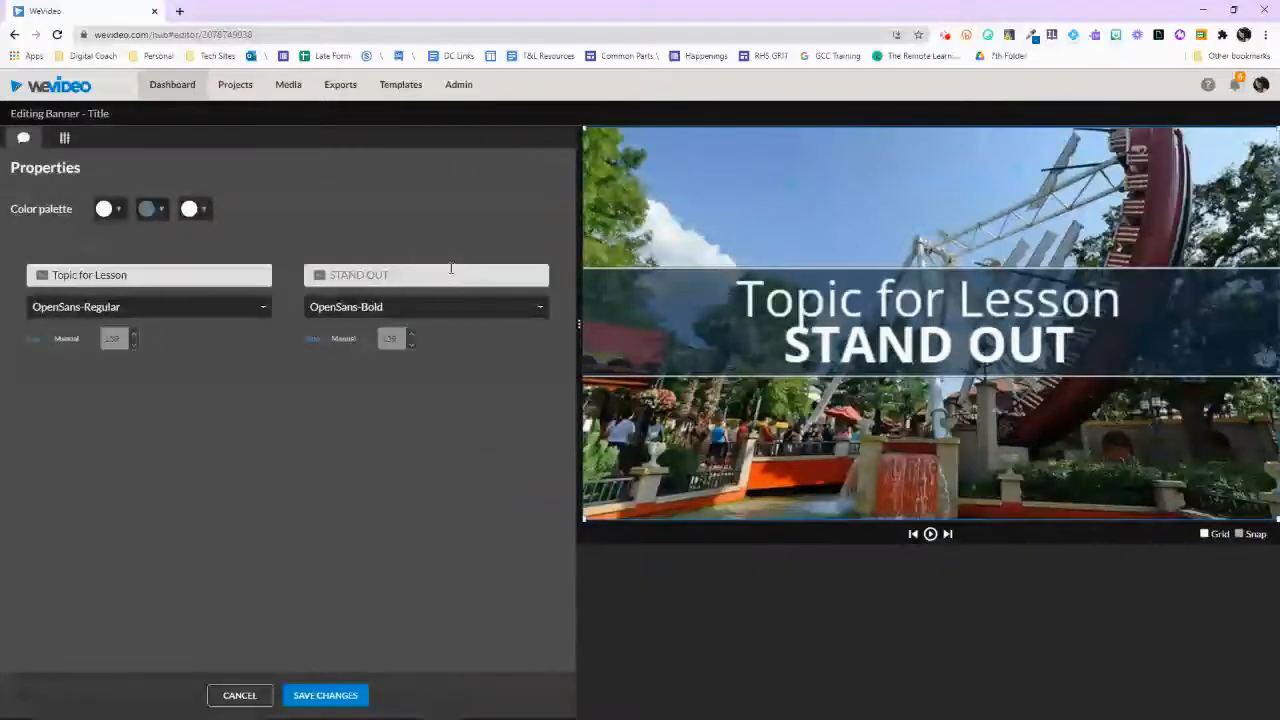
{"action": "type", "text": "Objective"}
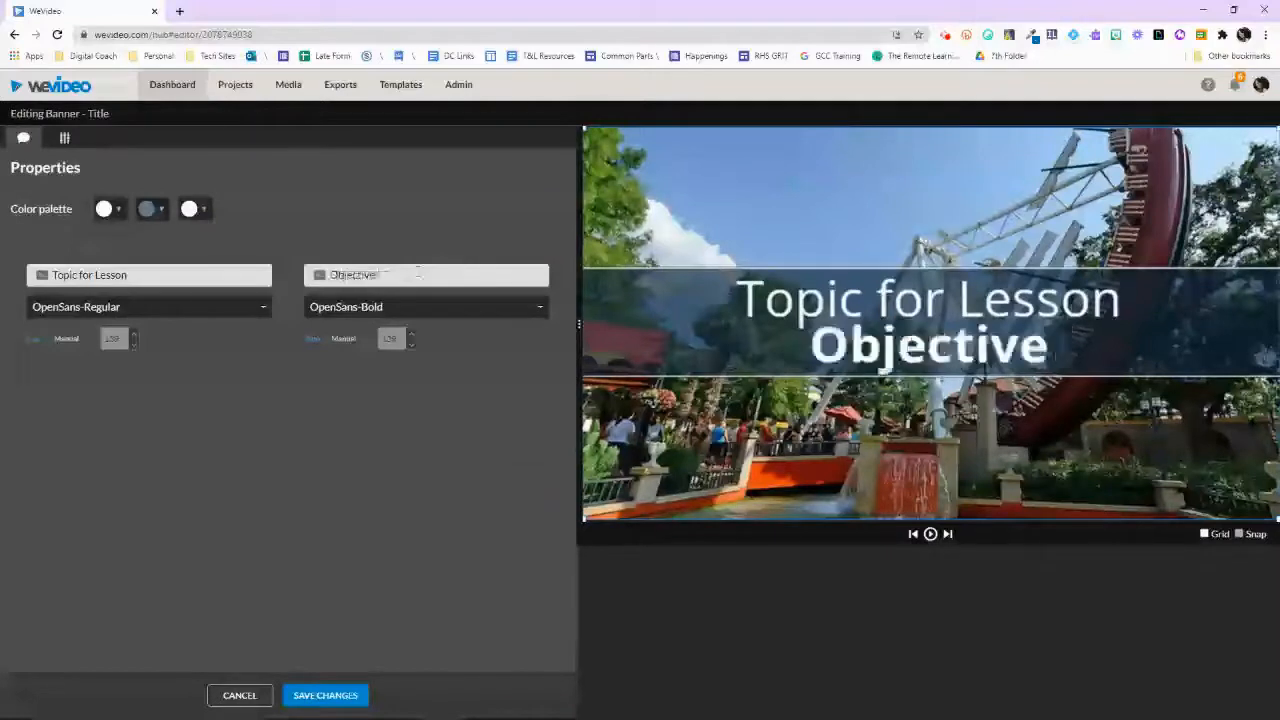
{"action": "type", "text": "/Essential Question"}
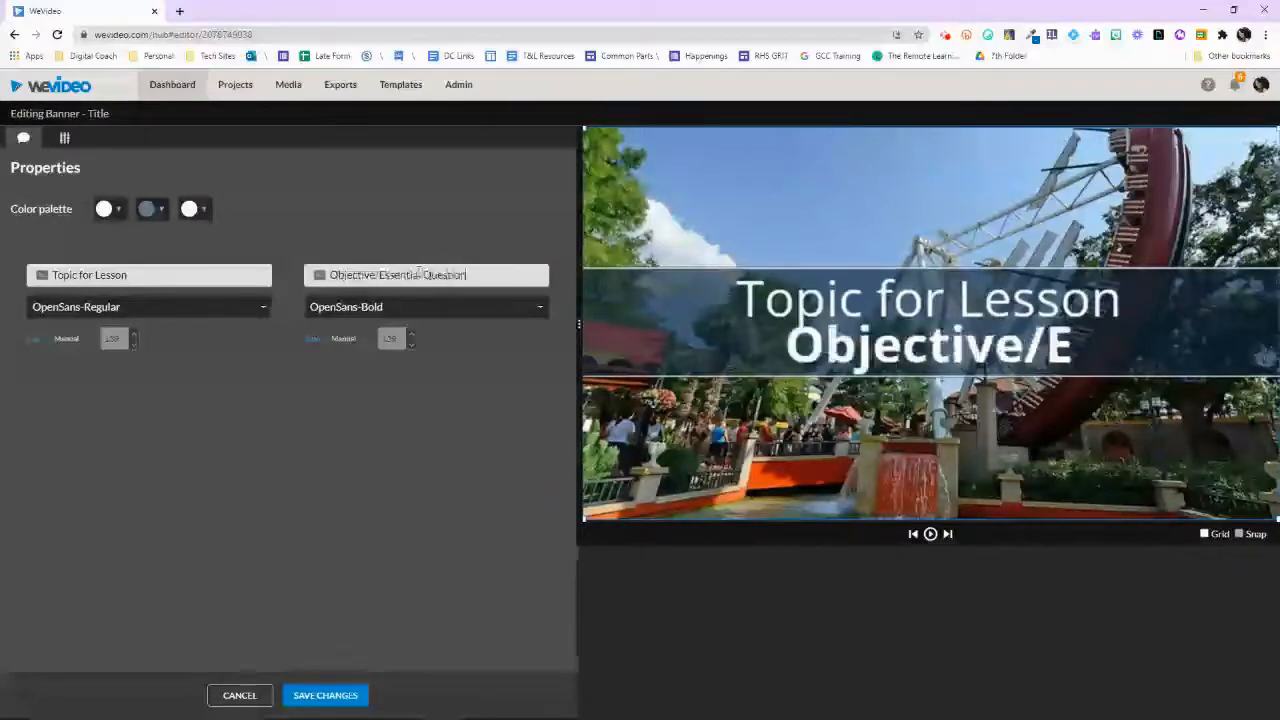
{"action": "left_click", "coordinate": [328, 695]}
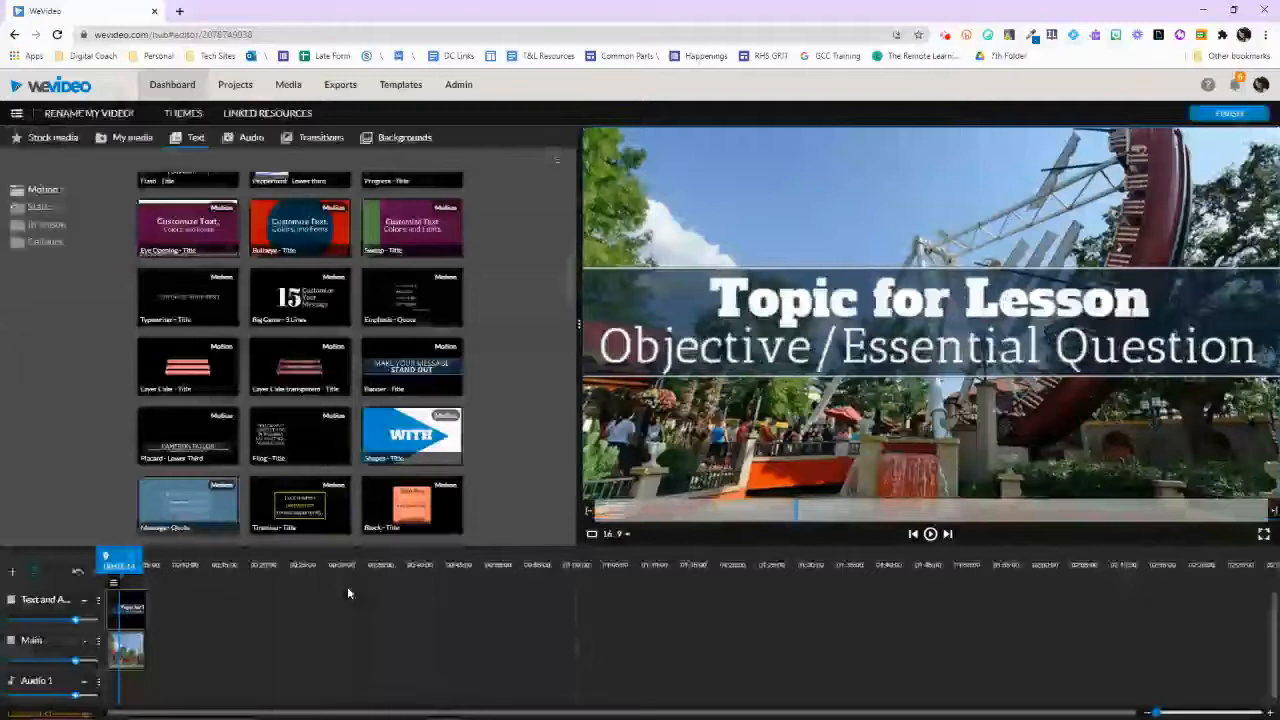
Step: Add the "This or That" screen recording to the Main track directly after the park photo
{"action": "left_click", "coordinate": [130, 140]}
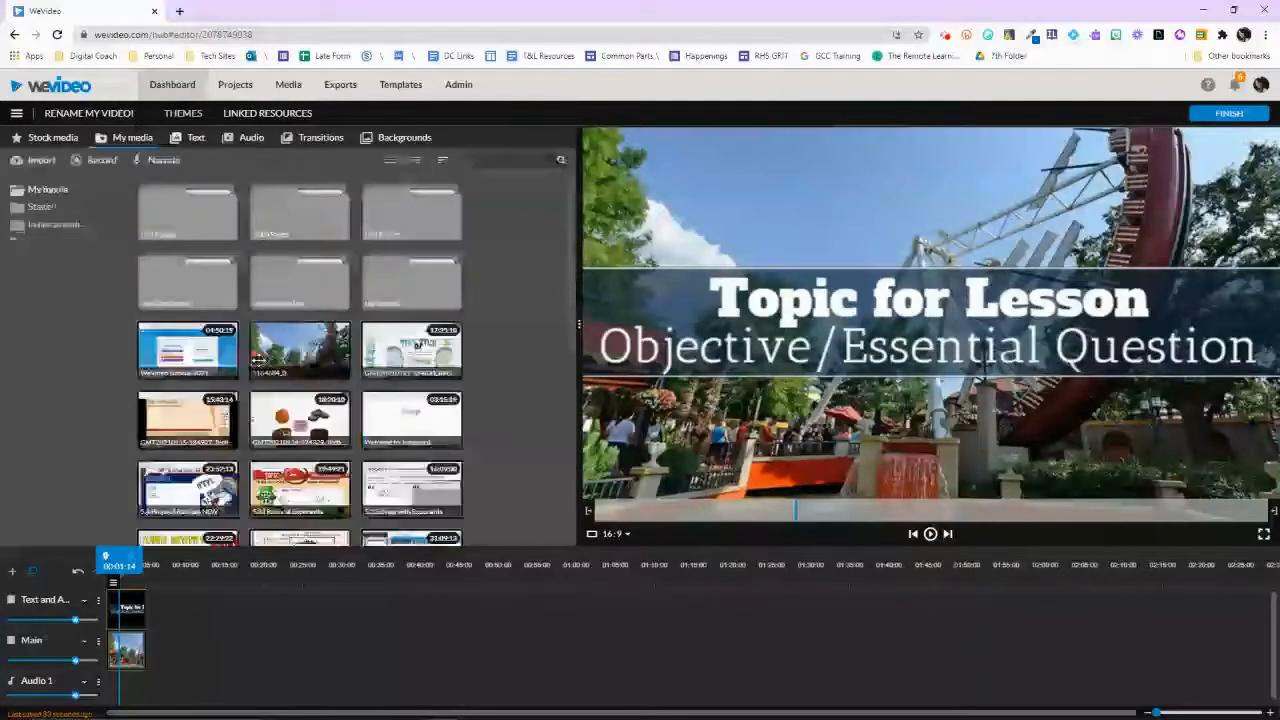
{"action": "left_click_drag", "start_coordinate": [400, 345], "coordinate": [167, 645]}
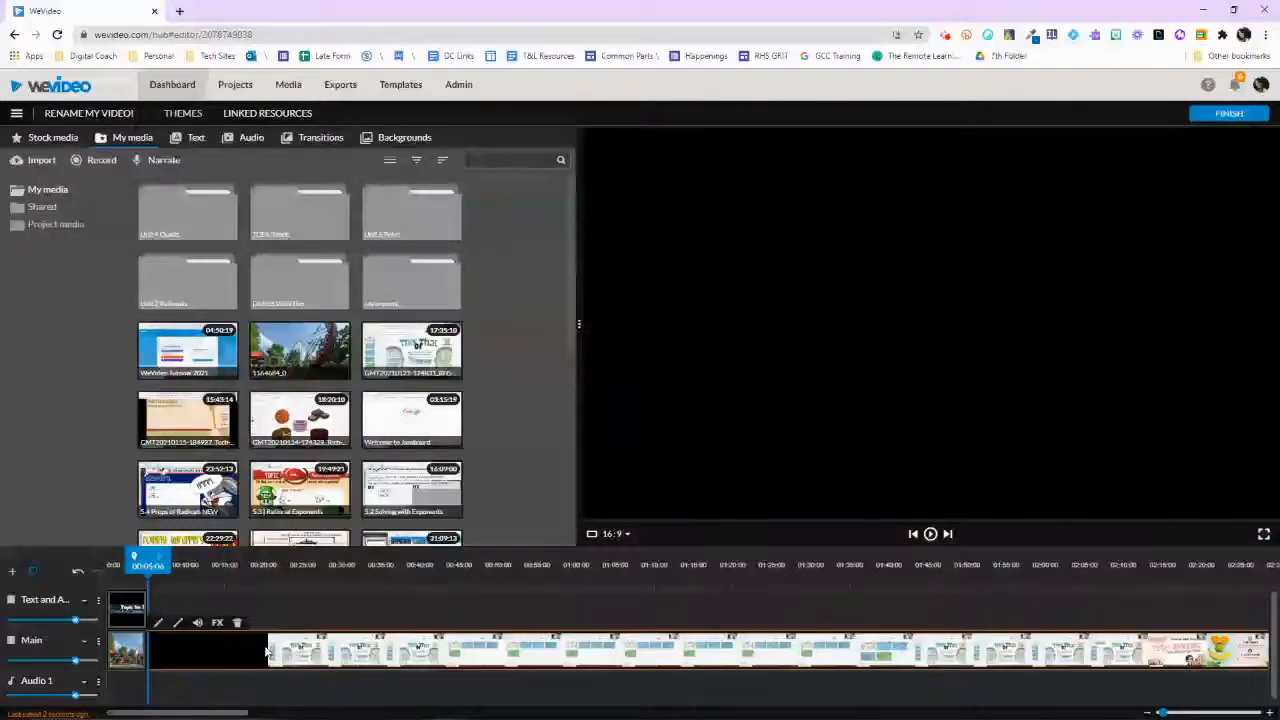
Step: Trim about 19 seconds off the start of the recording and move it back against the park photo
{"action": "left_click_drag", "start_coordinate": [148, 649], "coordinate": [293, 659]}
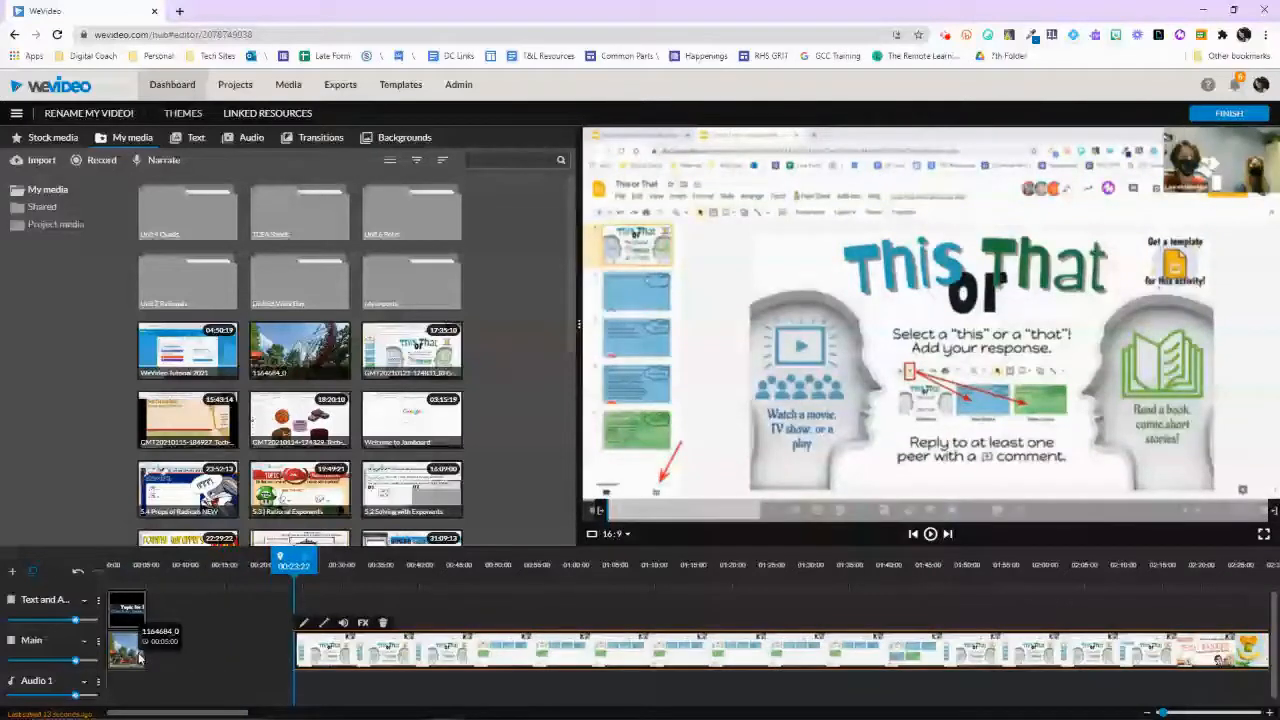
{"action": "left_click_drag", "start_coordinate": [370, 658], "coordinate": [256, 660]}
{"action": "left_click_drag", "start_coordinate": [225, 657], "coordinate": [228, 665]}
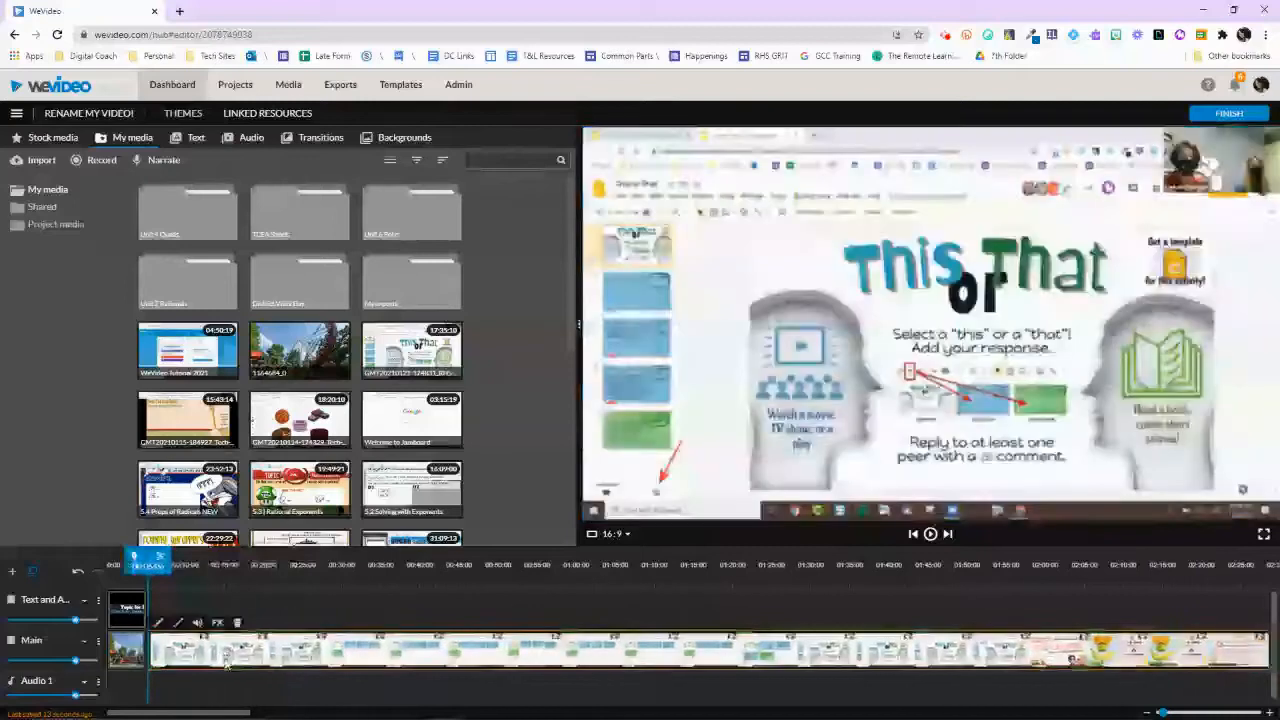
Step: Split the recording on the Main track at about 30 and 46 seconds and delete the section between the cuts
{"action": "left_click_drag", "start_coordinate": [150, 566], "coordinate": [346, 582]}
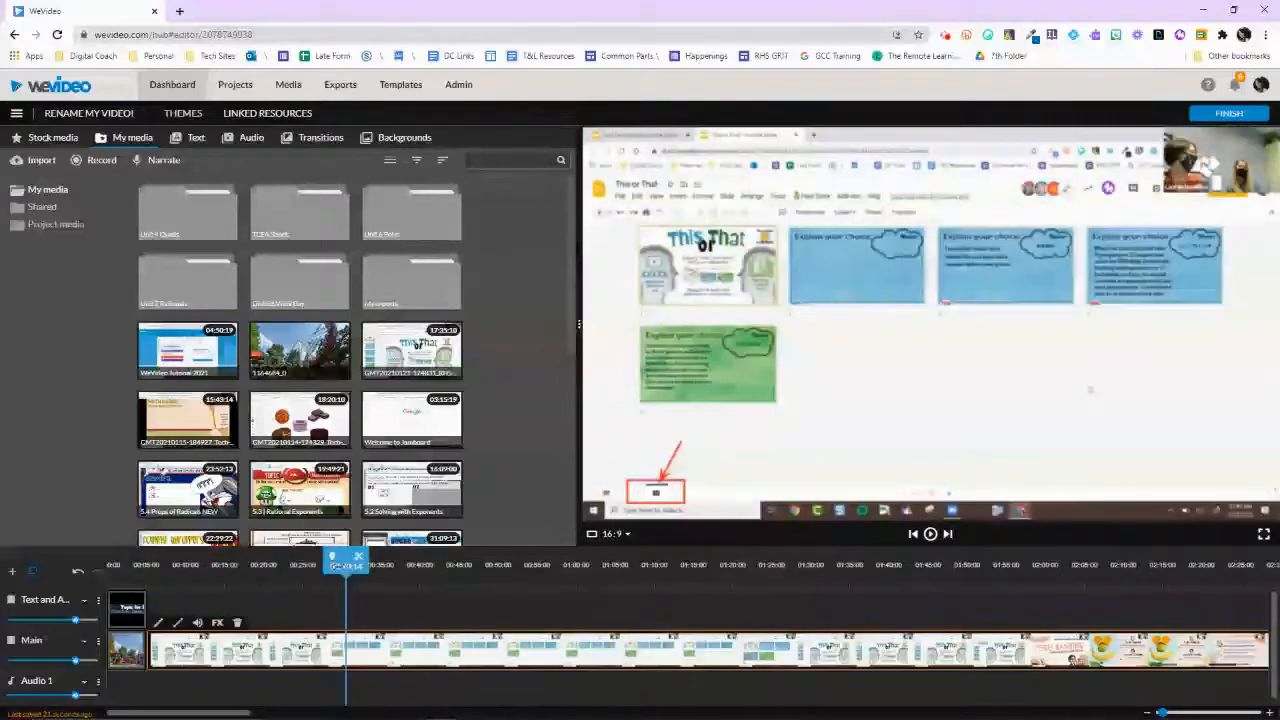
{"action": "left_click", "coordinate": [359, 558]}
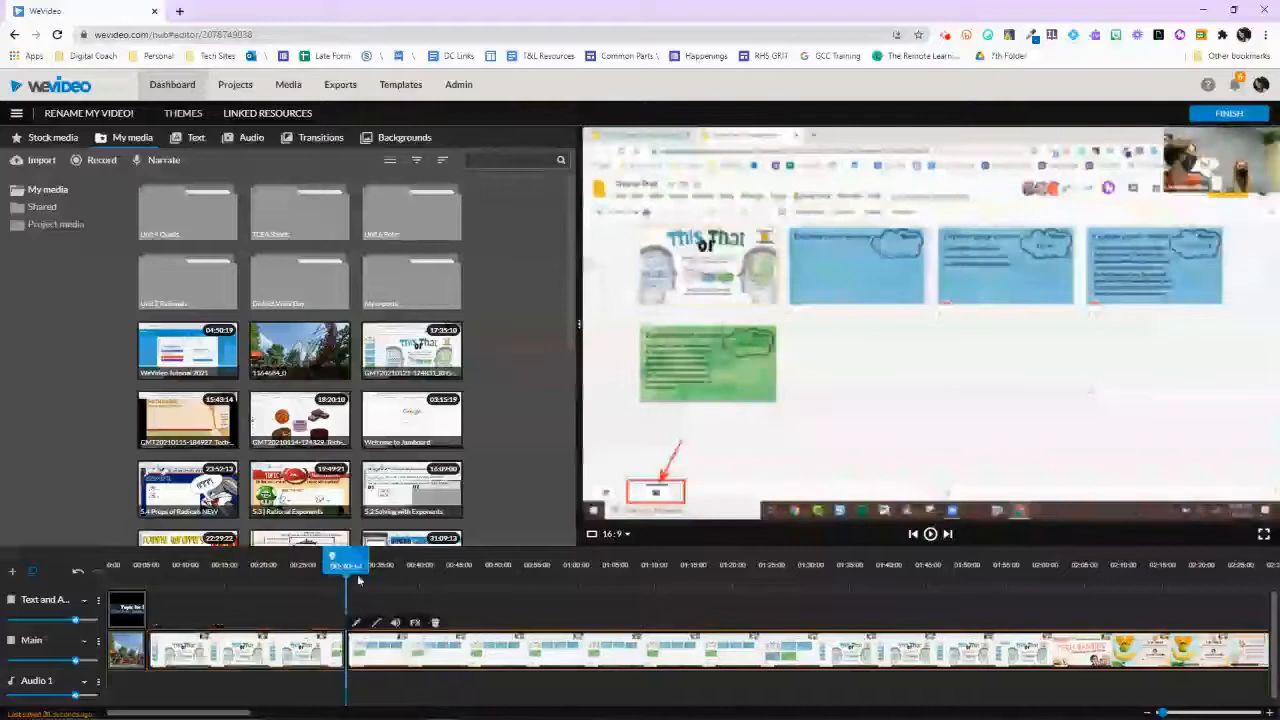
{"action": "left_click_drag", "start_coordinate": [359, 560], "coordinate": [469, 566]}
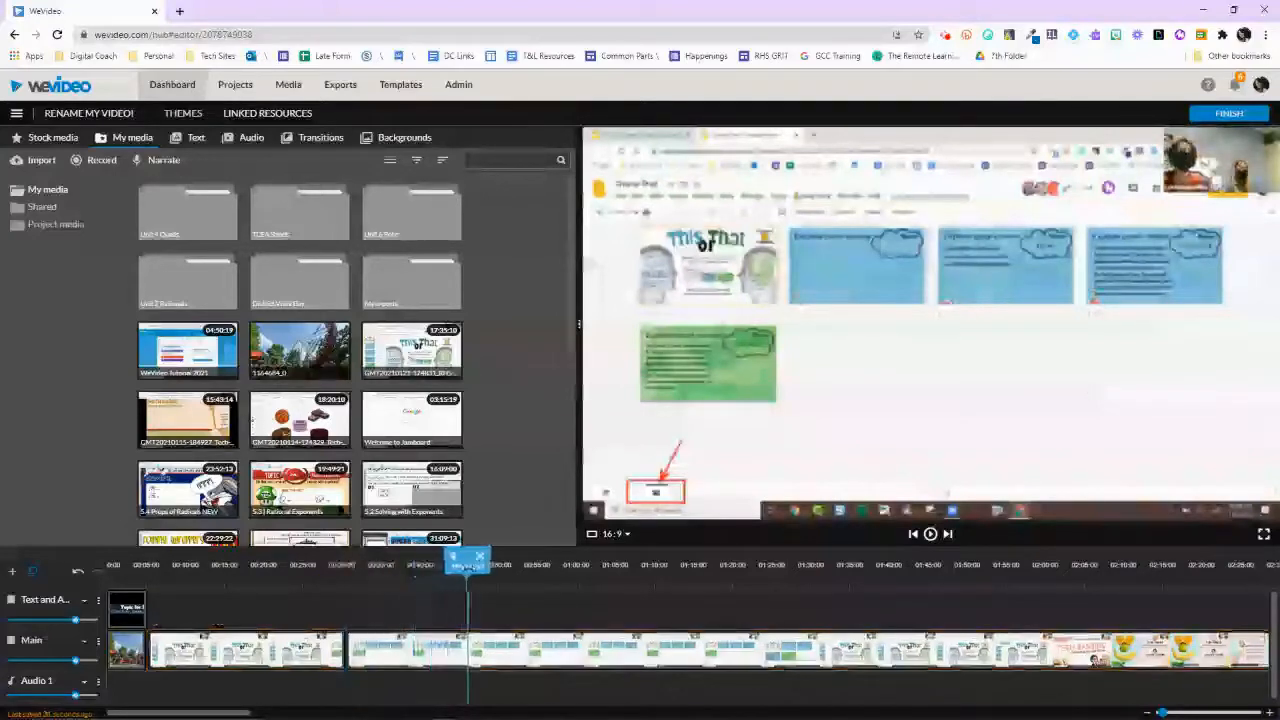
{"action": "left_click", "coordinate": [481, 558]}
{"action": "left_click", "coordinate": [381, 665]}
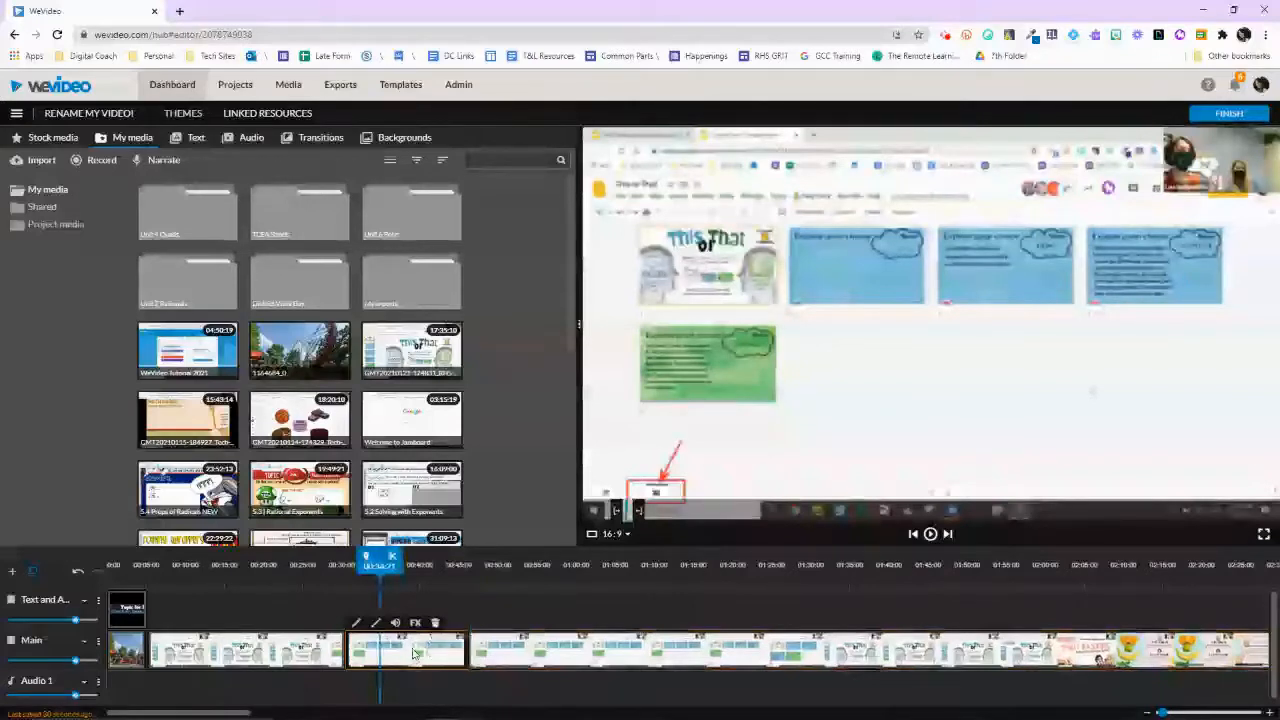
{"action": "key", "text": "Delete"}
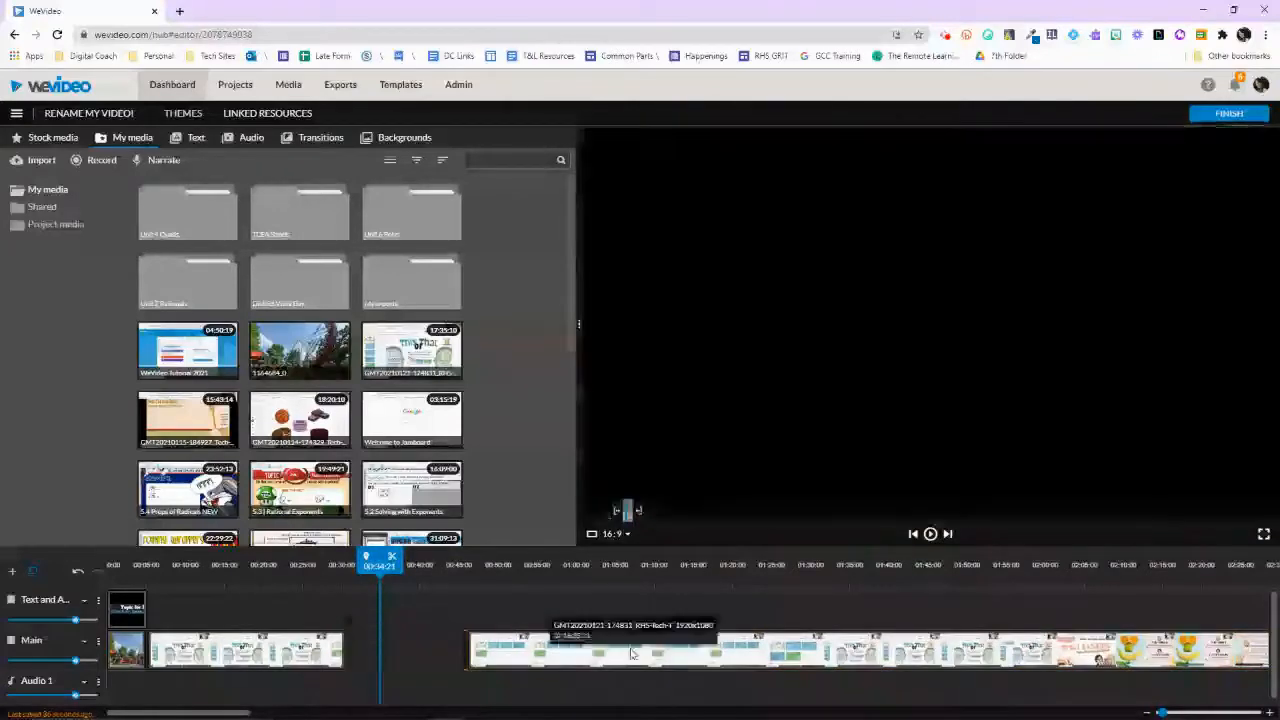
Step: Move the remaining recording back against the first cut and add a rectangle callout above it at about 32 seconds
{"action": "left_click_drag", "start_coordinate": [631, 654], "coordinate": [510, 650]}
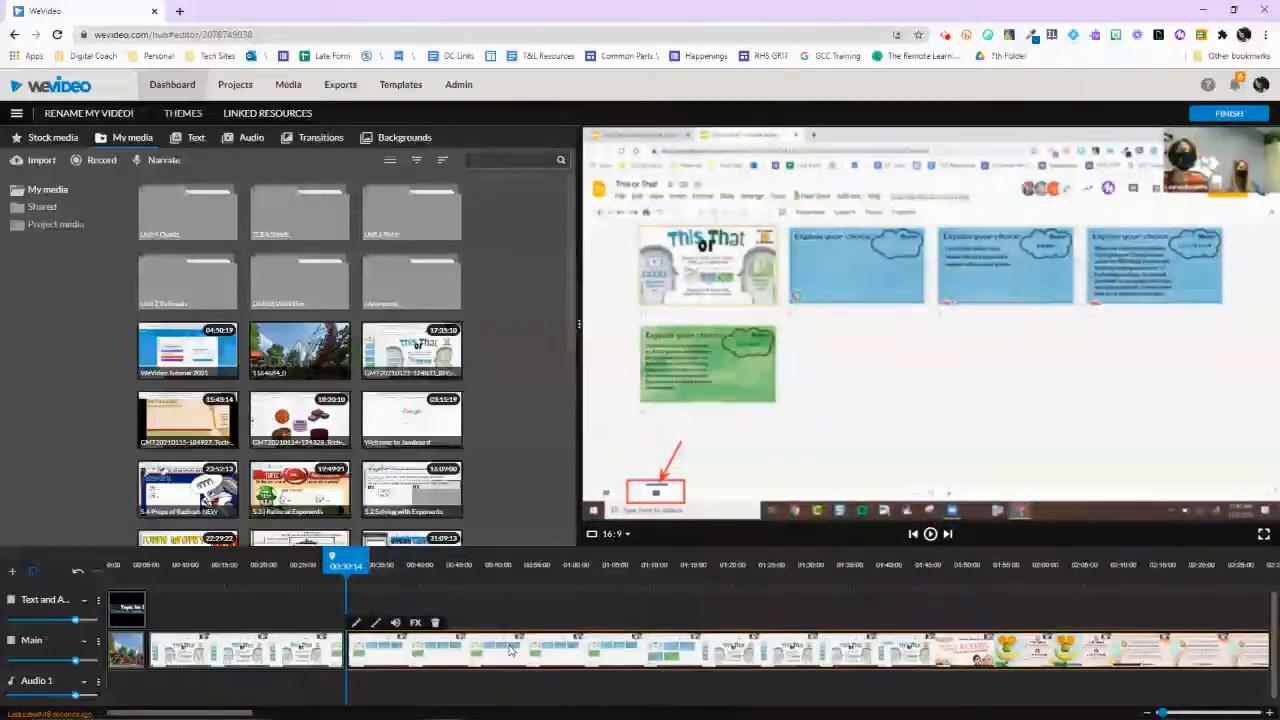
{"action": "left_click", "coordinate": [196, 137]}
{"action": "left_click", "coordinate": [44, 241]}
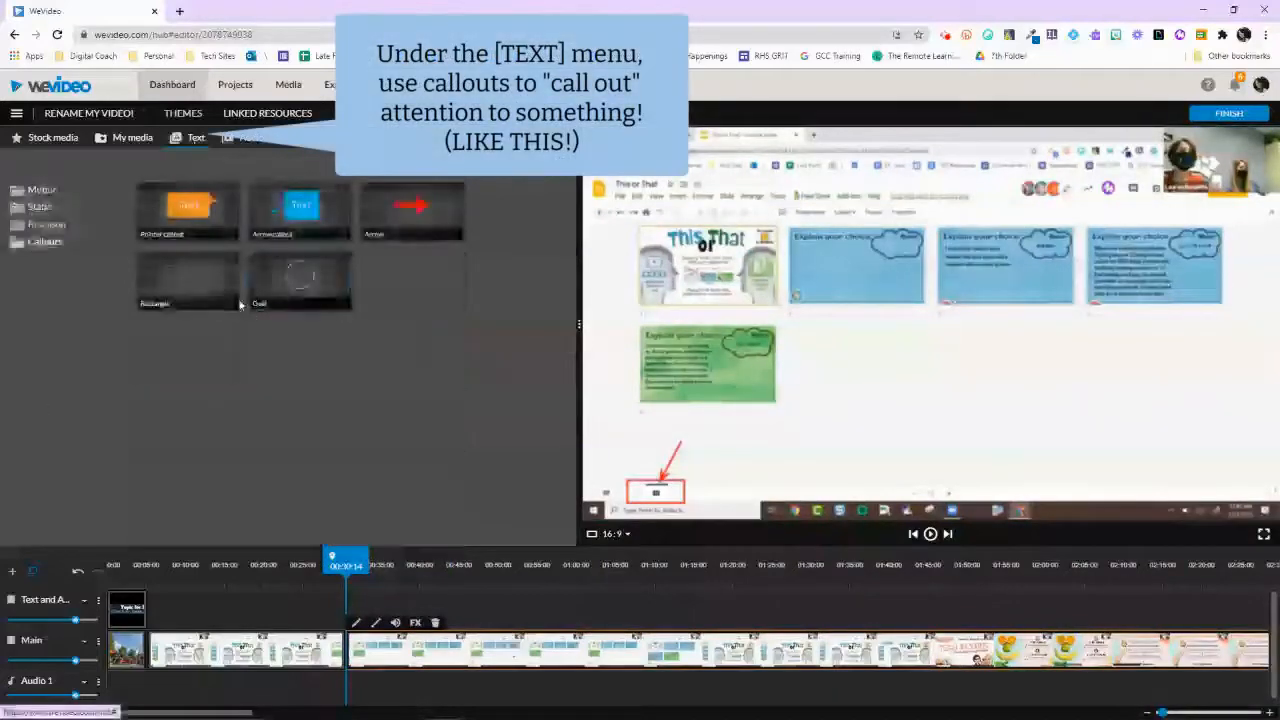
{"action": "left_click_drag", "start_coordinate": [237, 299], "coordinate": [376, 622]}
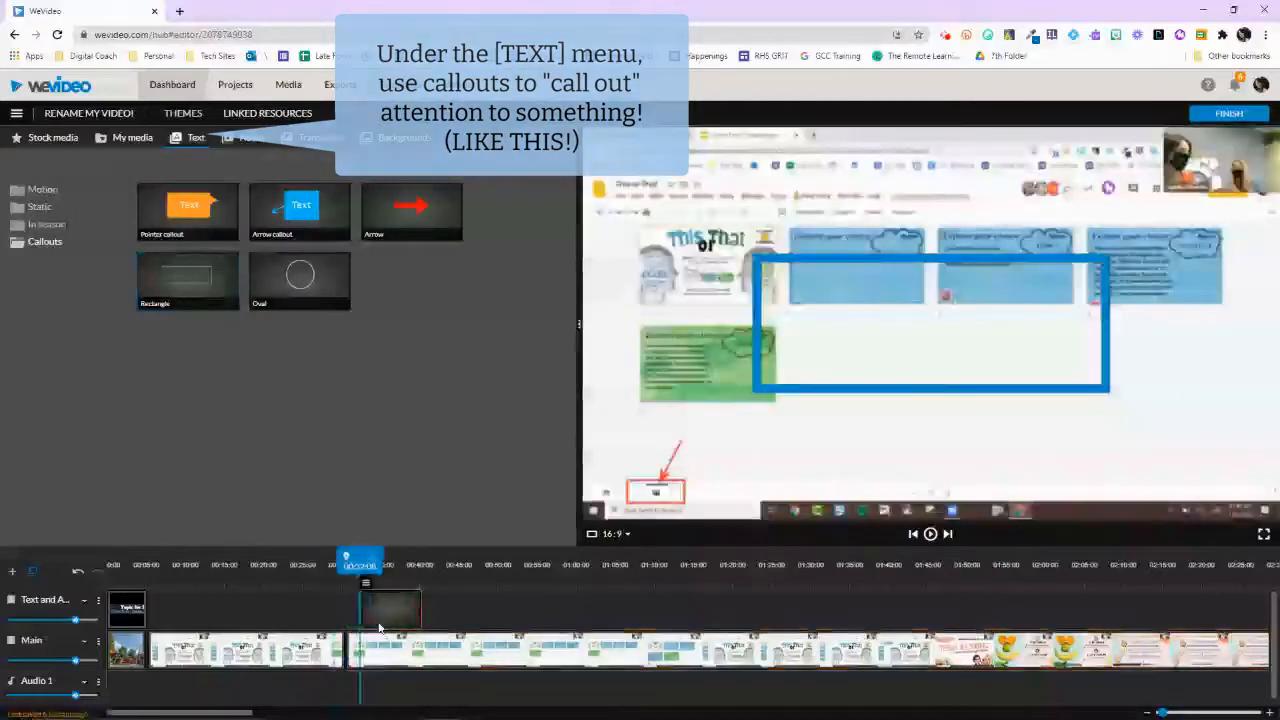
Step: Color the rectangle callout red, fit it around the "This or That" slide thumbnail, and save the changes
{"action": "double_click", "coordinate": [392, 608]}
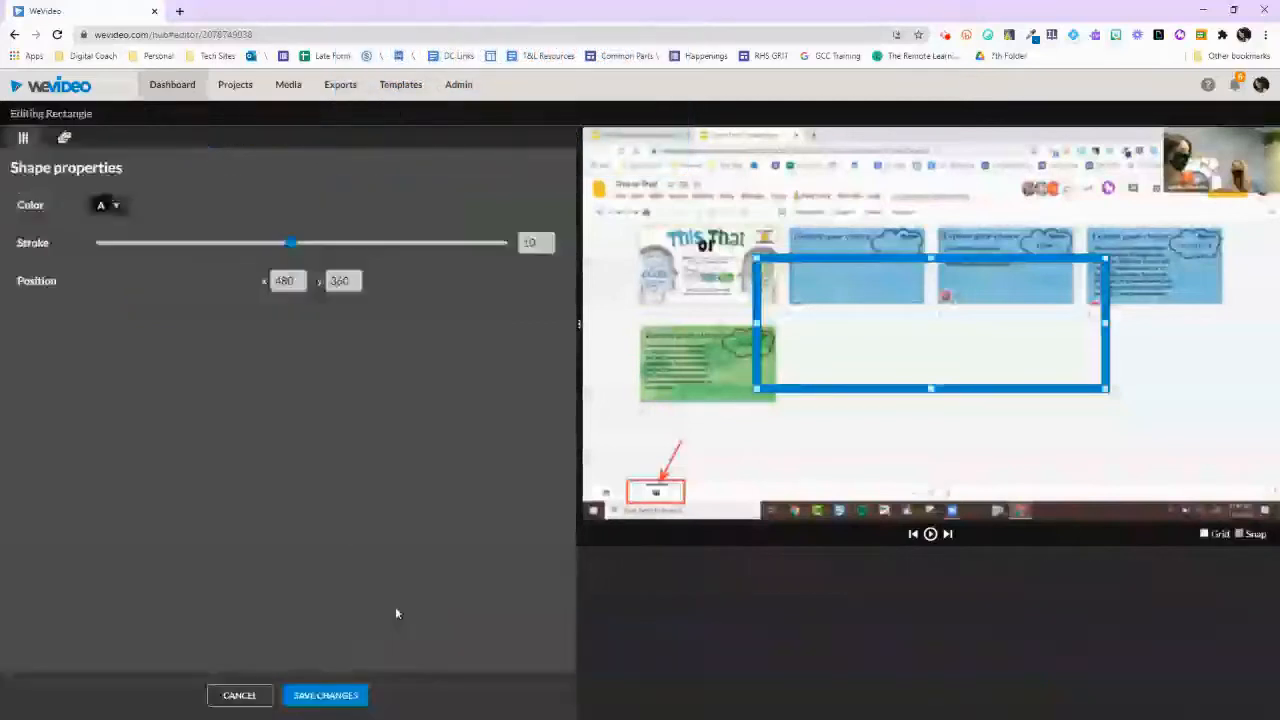
{"action": "left_click", "coordinate": [110, 205]}
{"action": "left_click", "coordinate": [116, 237]}
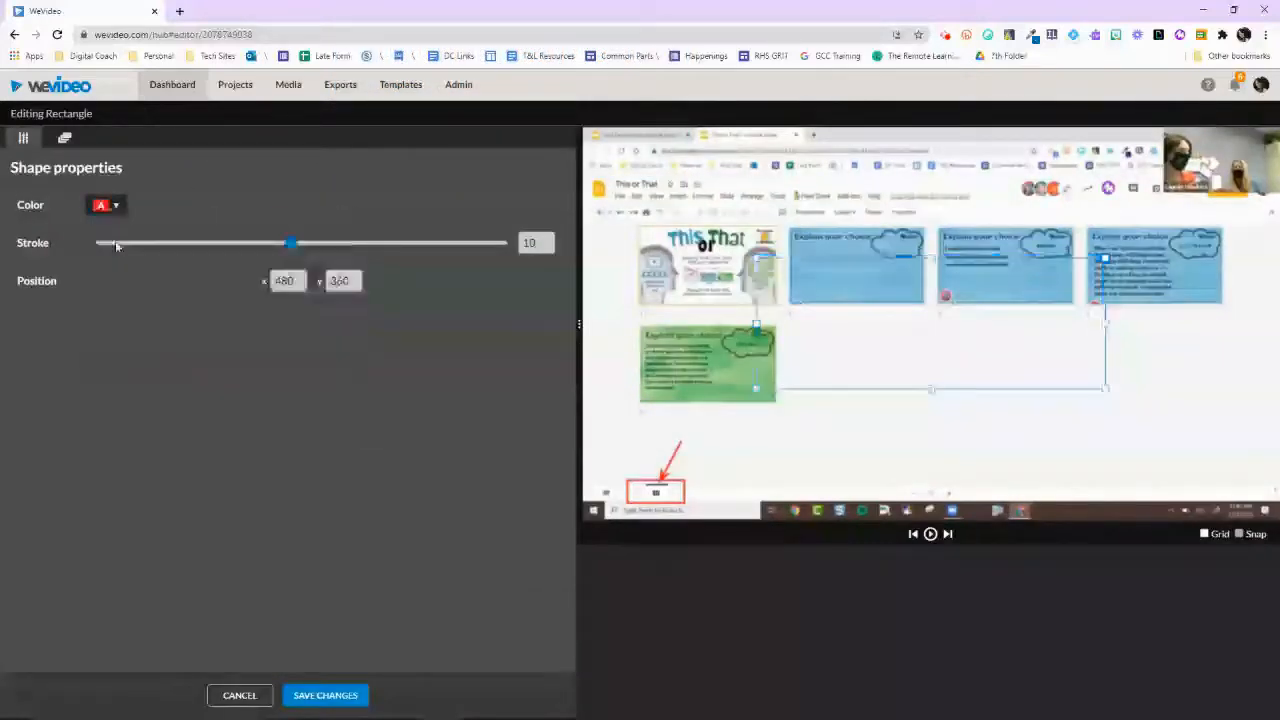
{"action": "mouse_move", "coordinate": [252, 246]}
{"action": "left_mouse_down"}
{"action": "mouse_move", "coordinate": [148, 243]}
{"action": "mouse_move", "coordinate": [161, 243]}
{"action": "left_mouse_up"}
{"action": "left_click_drag", "start_coordinate": [980, 351], "coordinate": [788, 313]}
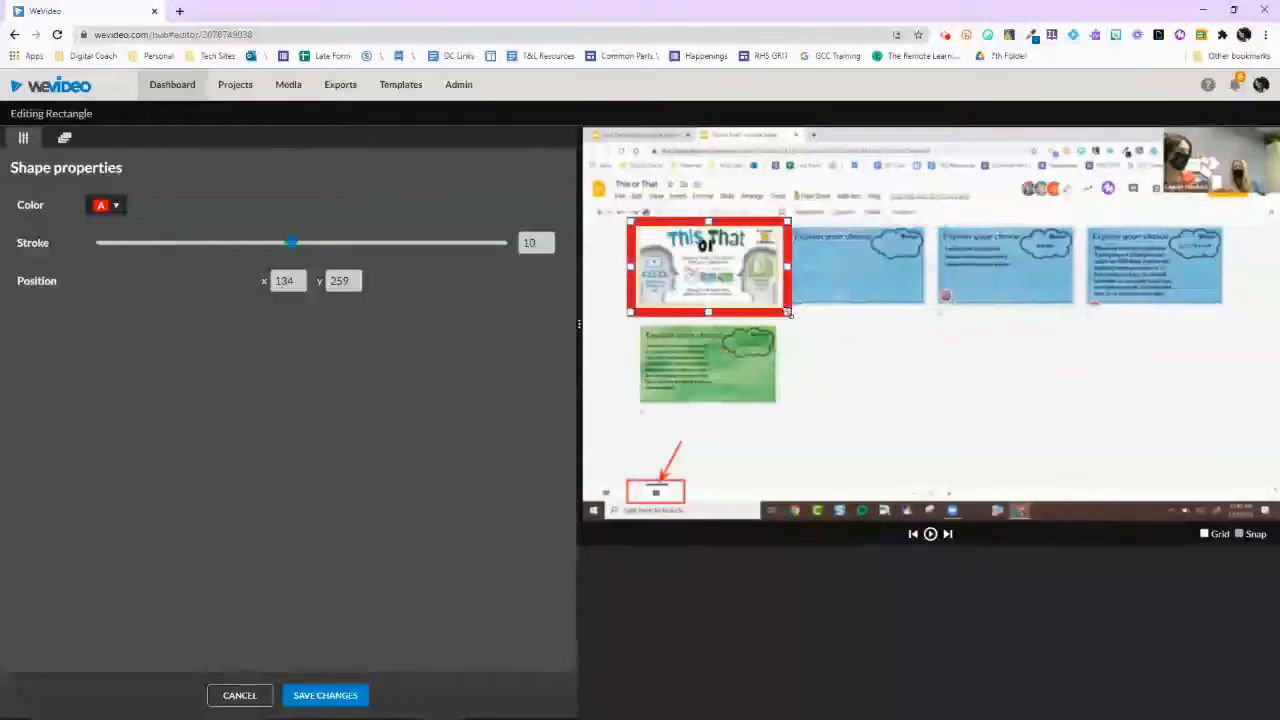
{"action": "left_click", "coordinate": [335, 695]}
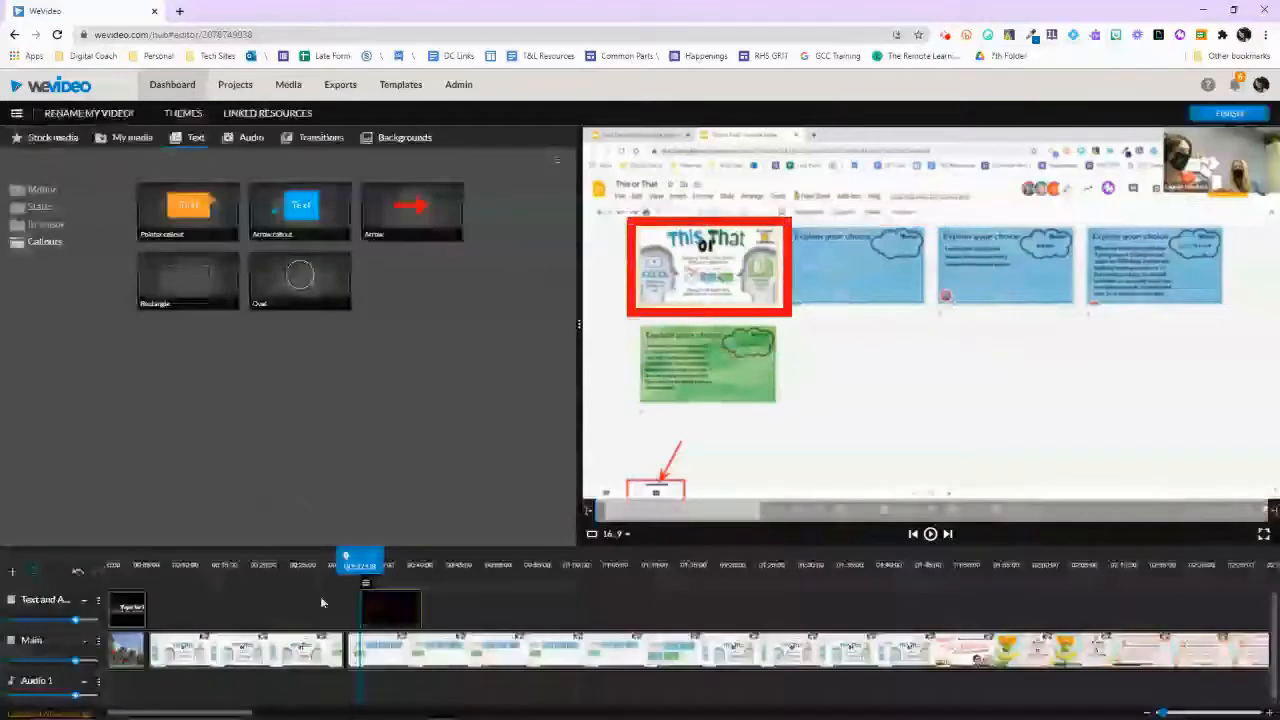
Step: Search the stock media for "math" and preview the 10-second closeup mathematical formula clip
{"action": "left_click", "coordinate": [55, 138]}
{"action": "left_click", "coordinate": [172, 170]}
{"action": "type", "text": "math"}
{"action": "key", "text": "Return"}
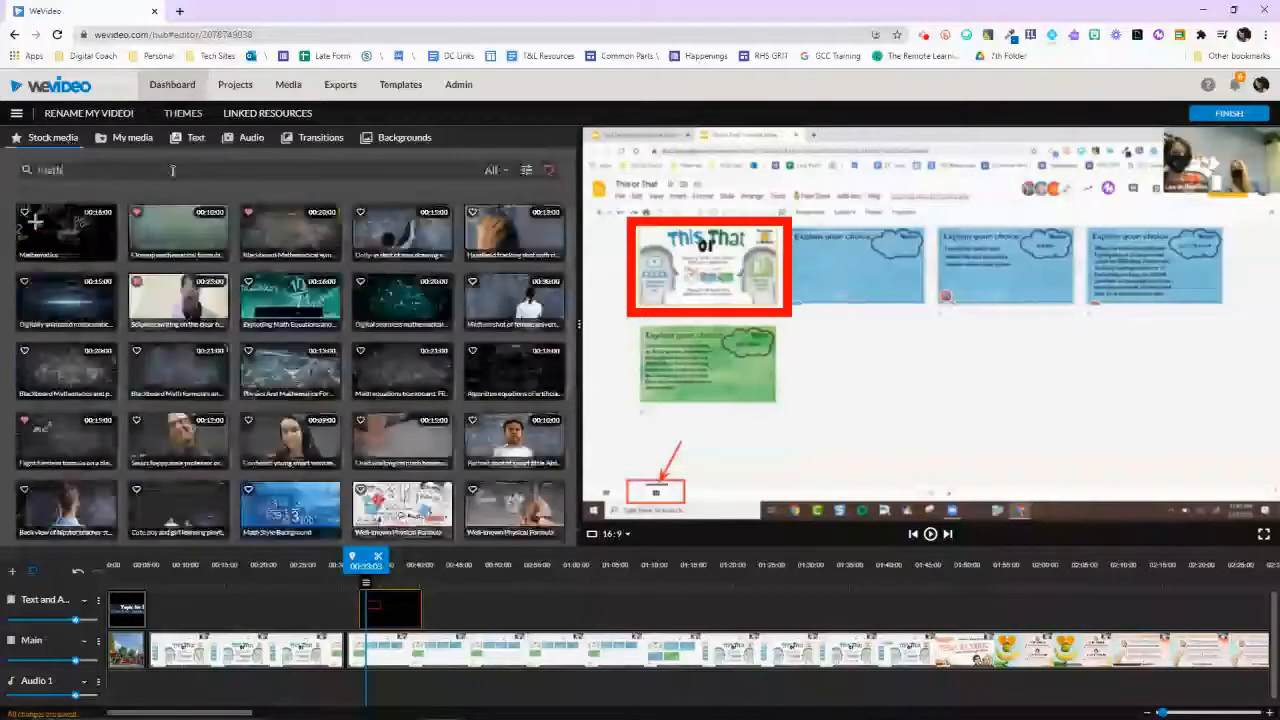
{"action": "left_click", "coordinate": [185, 243]}
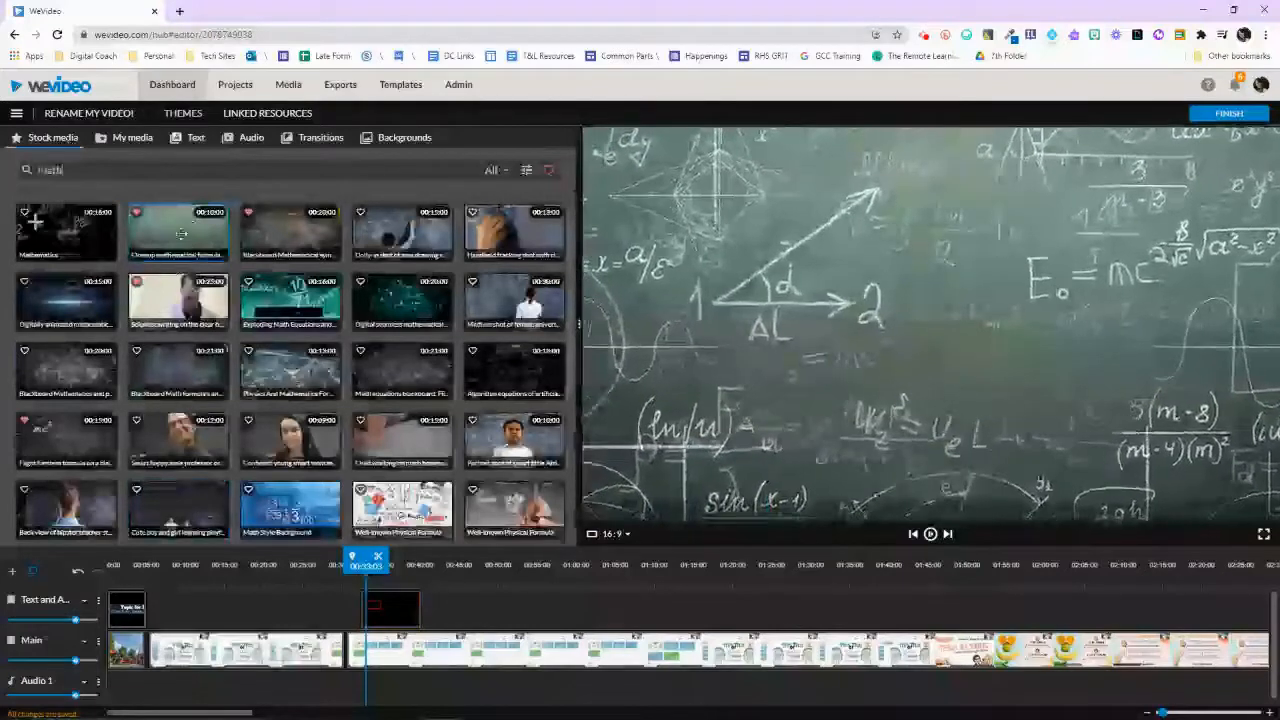
Step: Delete the park photo from the Main track and put the closeup mathematical formula clip in its place, trimmed to fit
{"action": "left_click", "coordinate": [132, 658]}
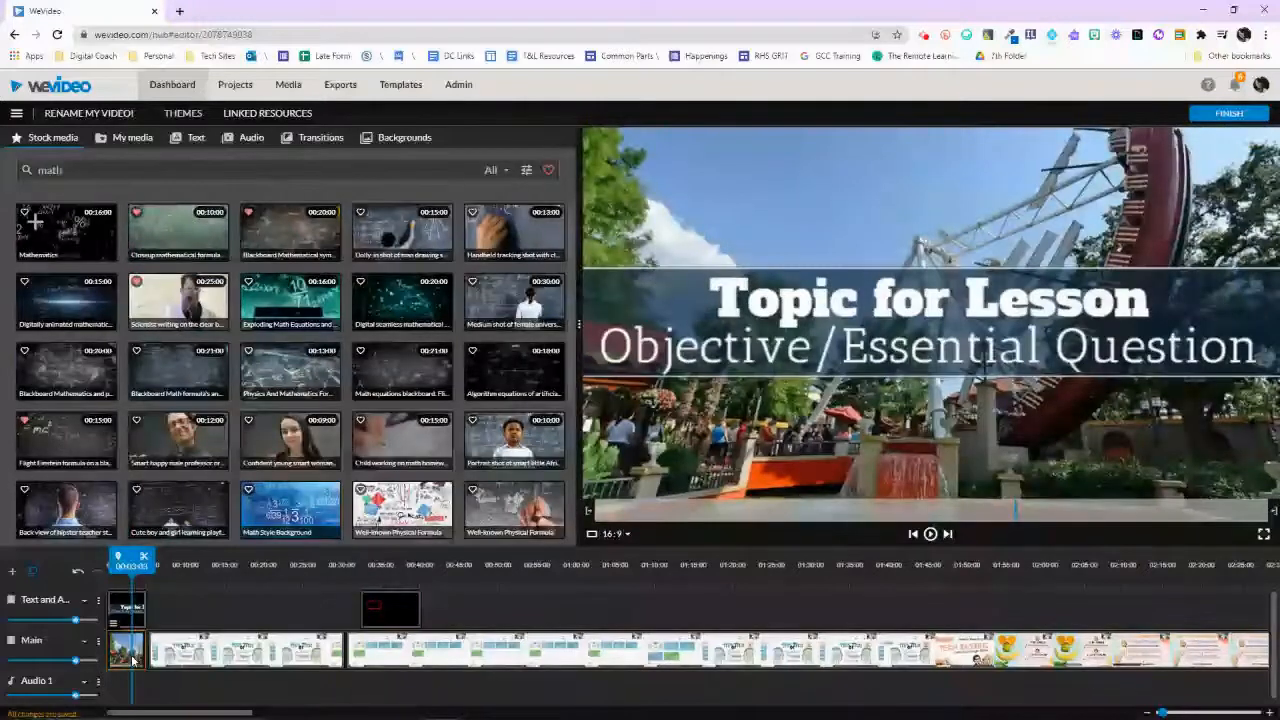
{"action": "key", "text": "Delete"}
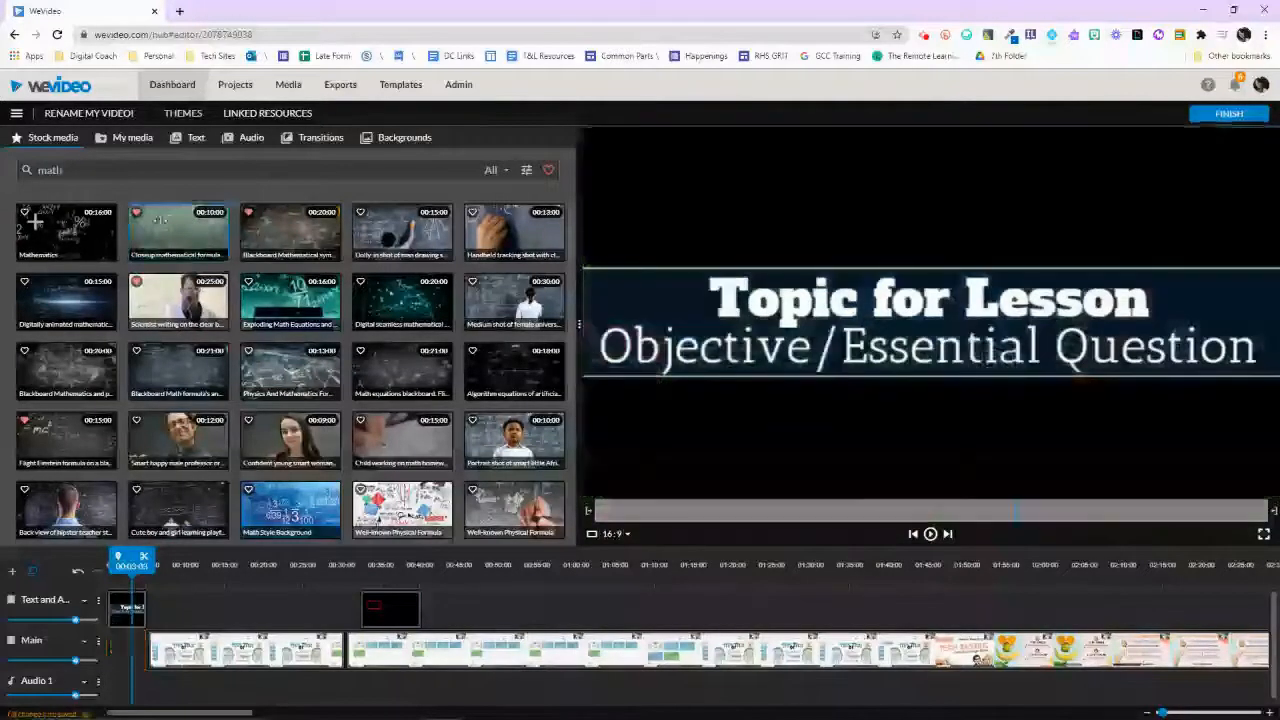
{"action": "left_click_drag", "start_coordinate": [159, 221], "coordinate": [119, 647]}
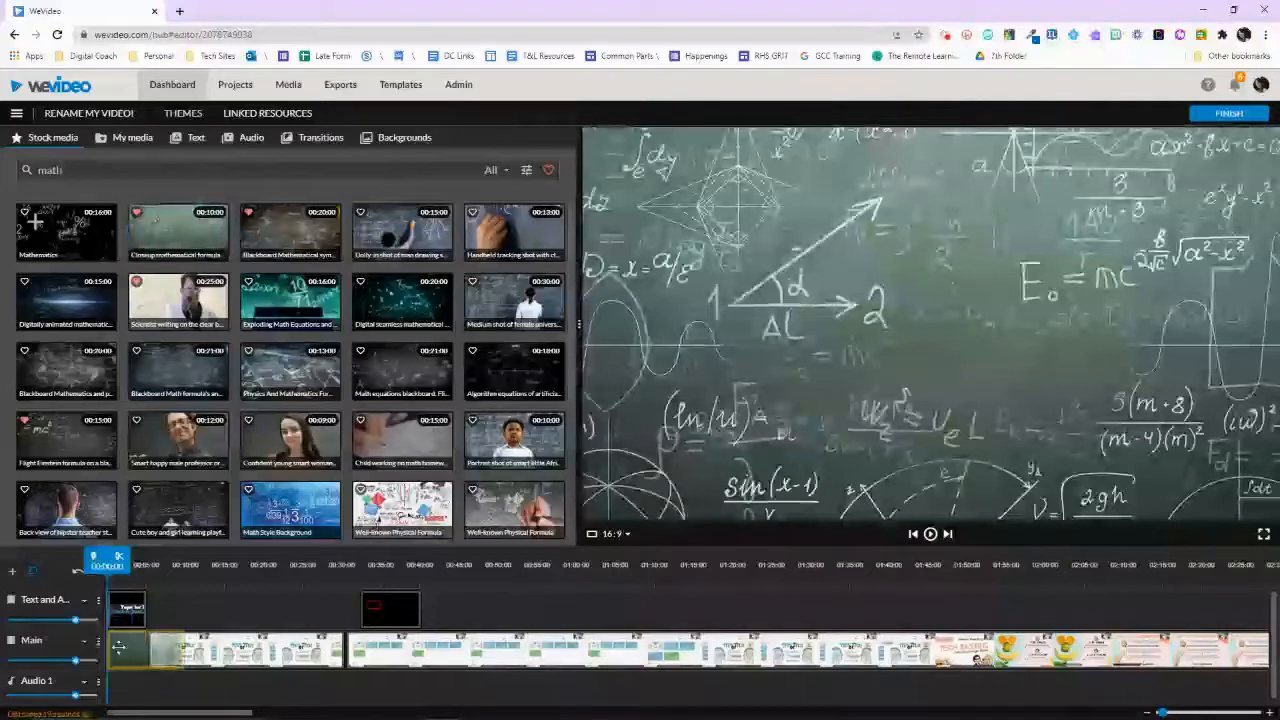
{"action": "left_click_drag", "start_coordinate": [119, 647], "coordinate": [119, 648]}
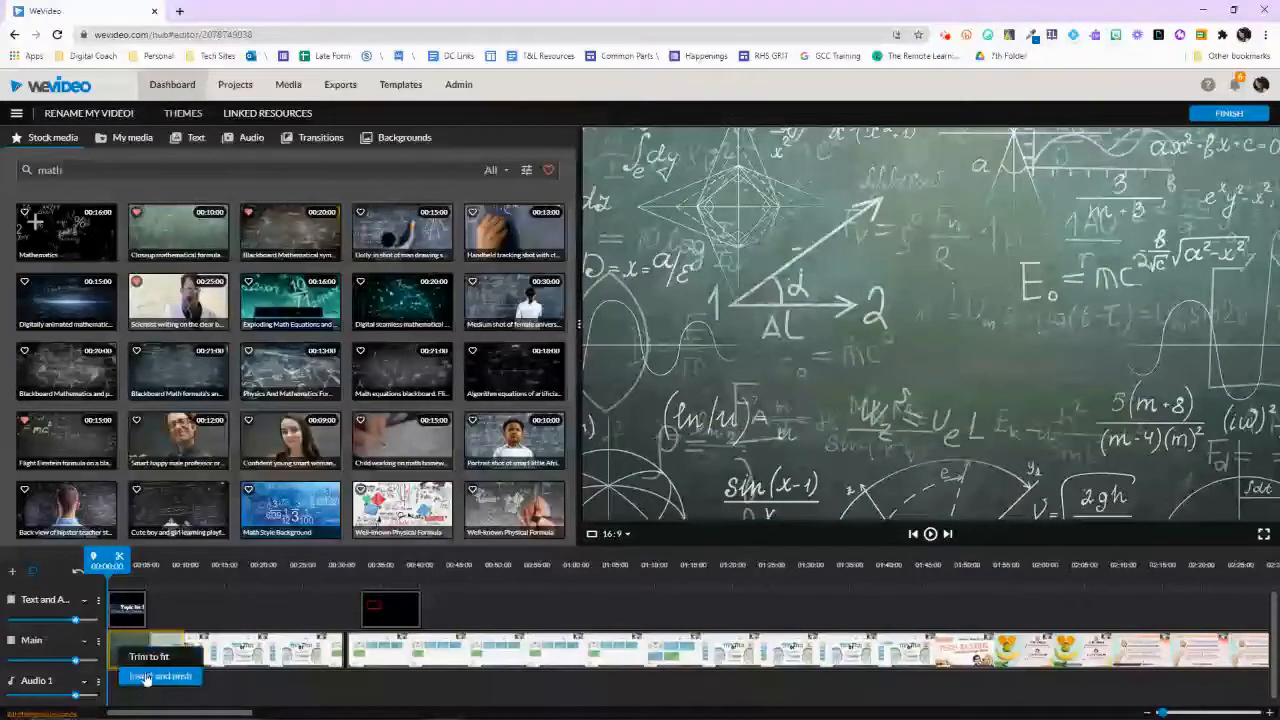
{"action": "left_click", "coordinate": [143, 677]}
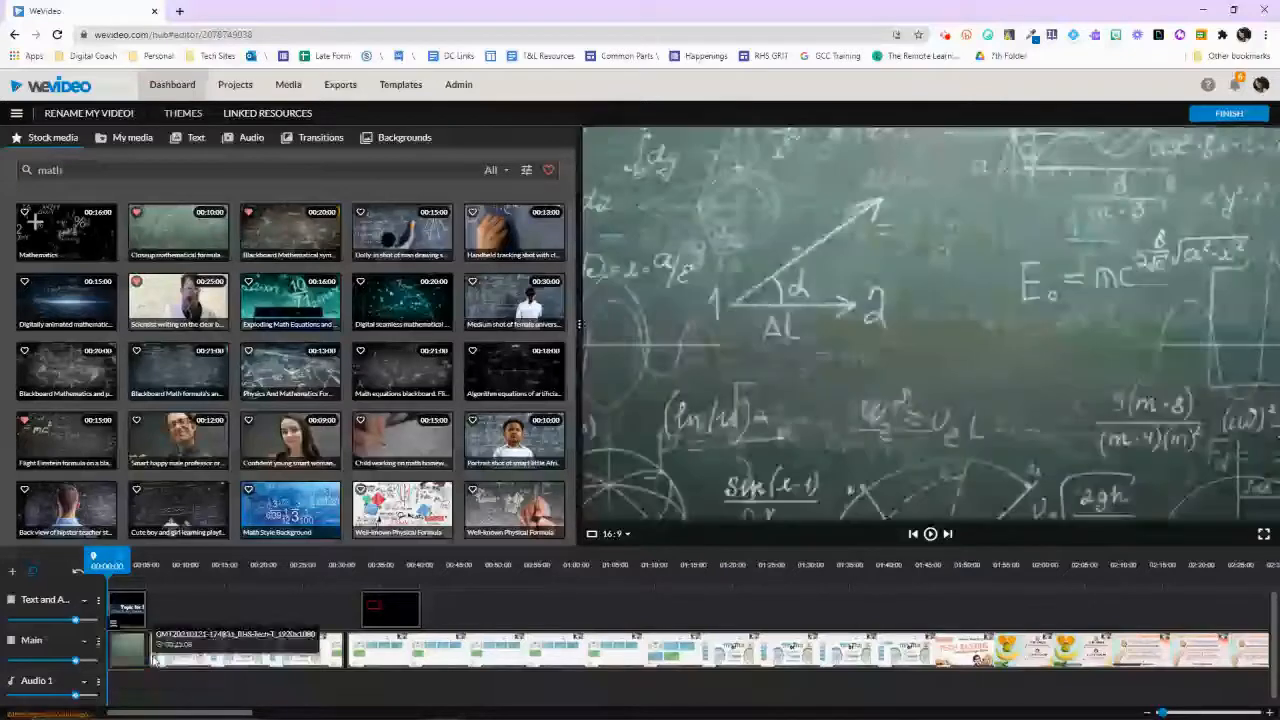
Step: Play the new intro, view only the favorite stock media, and clear the favorites filter
{"action": "key", "text": "space"}
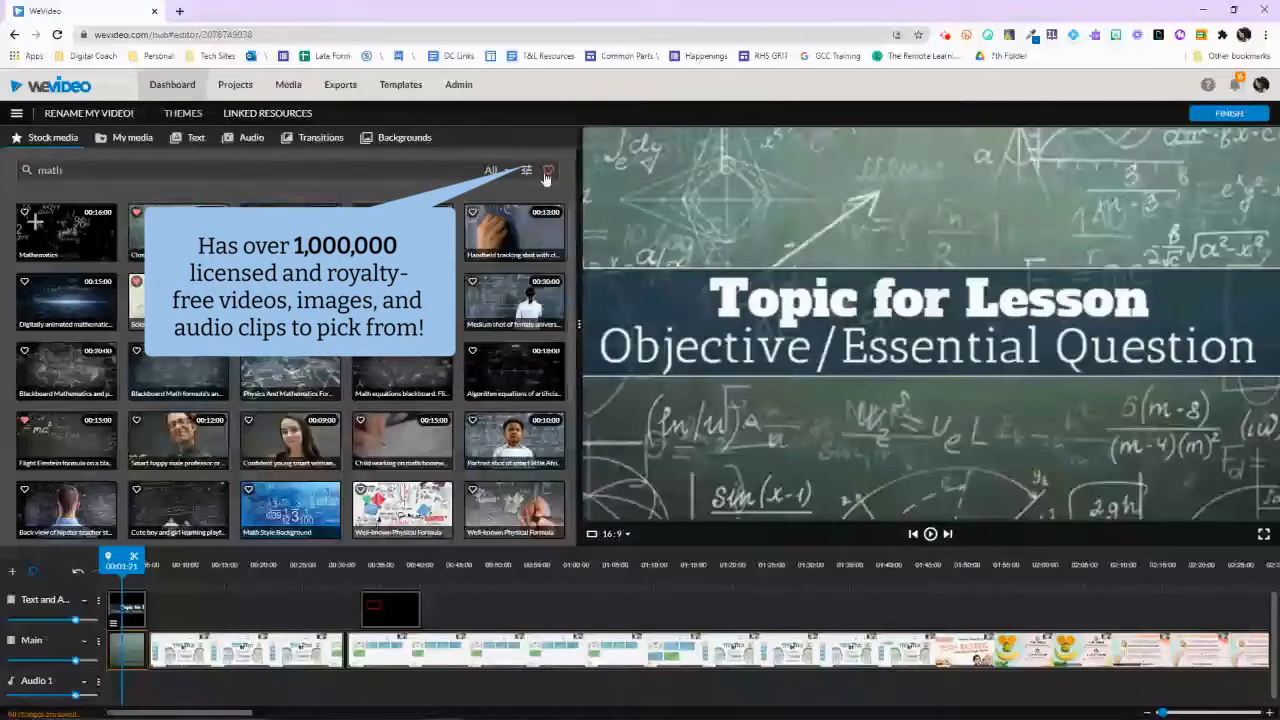
{"action": "left_click", "coordinate": [547, 173]}
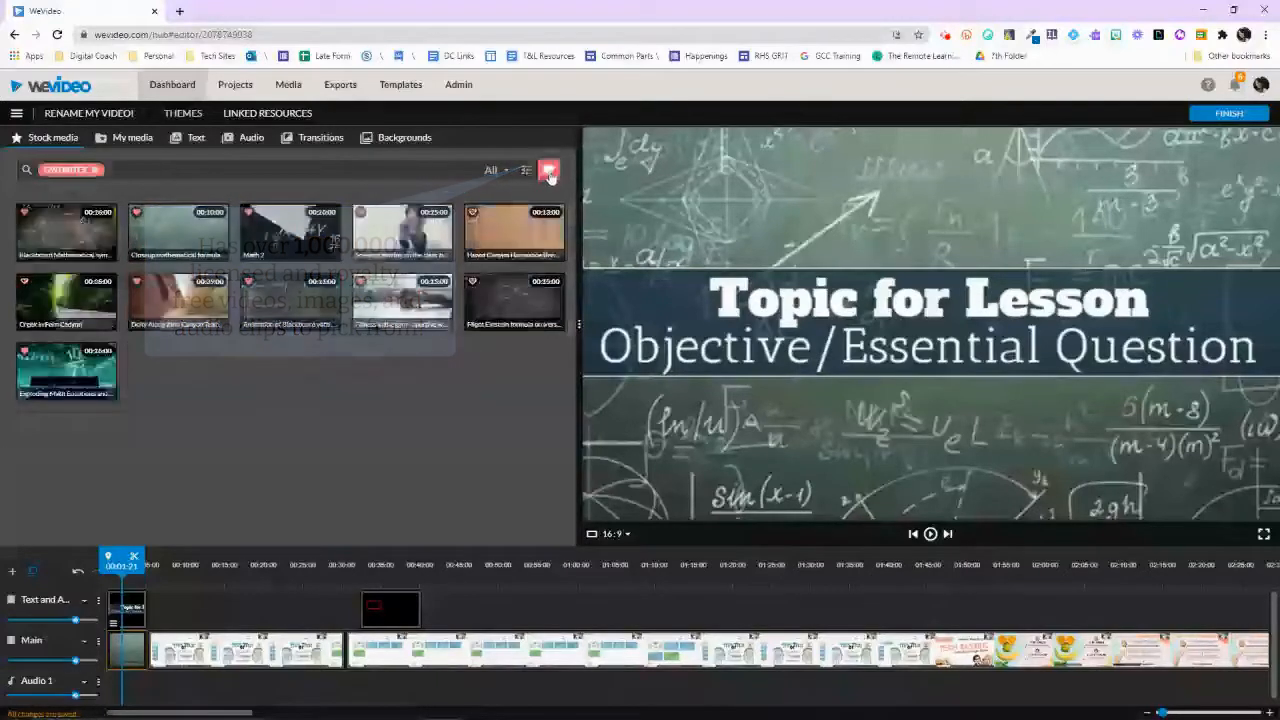
{"action": "left_click", "coordinate": [97, 170]}
Step: Add "Inspiration - Mega Music" to Audio 1 from the start of the video and turn the track's volume all the way down
{"action": "left_click", "coordinate": [252, 138]}
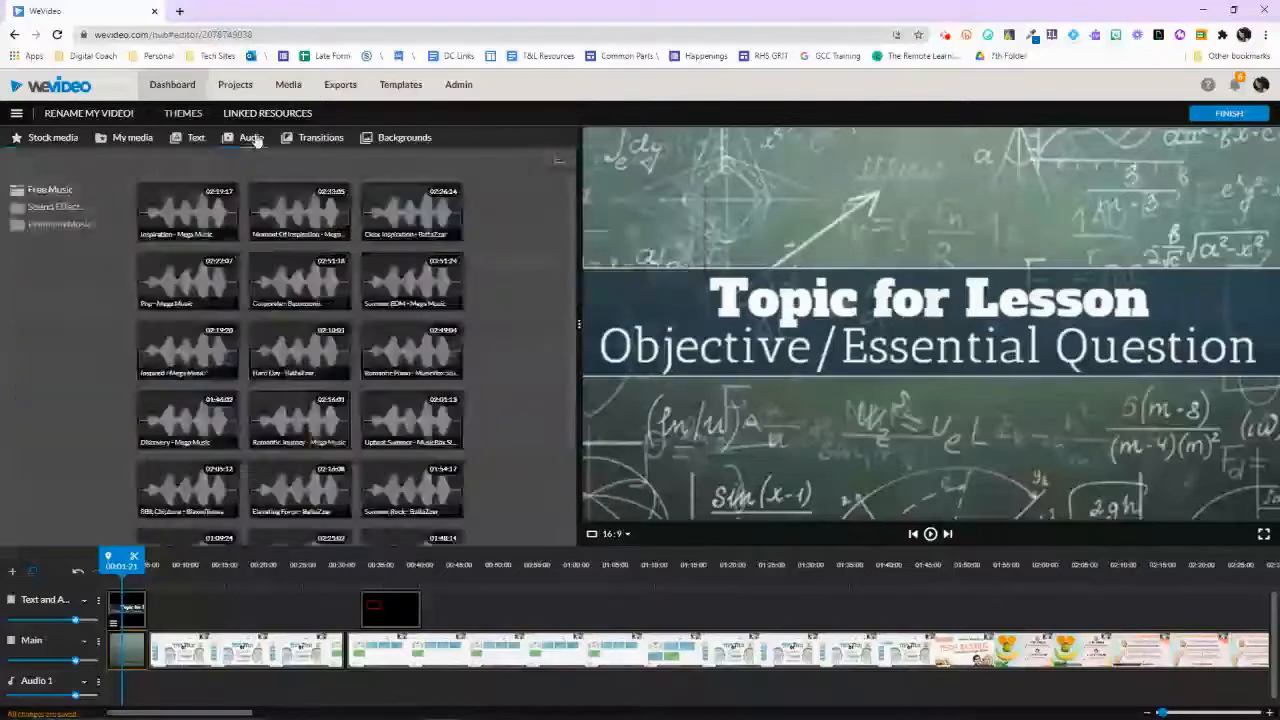
{"action": "left_click", "coordinate": [177, 271]}
{"action": "left_click_drag", "start_coordinate": [148, 220], "coordinate": [152, 686]}
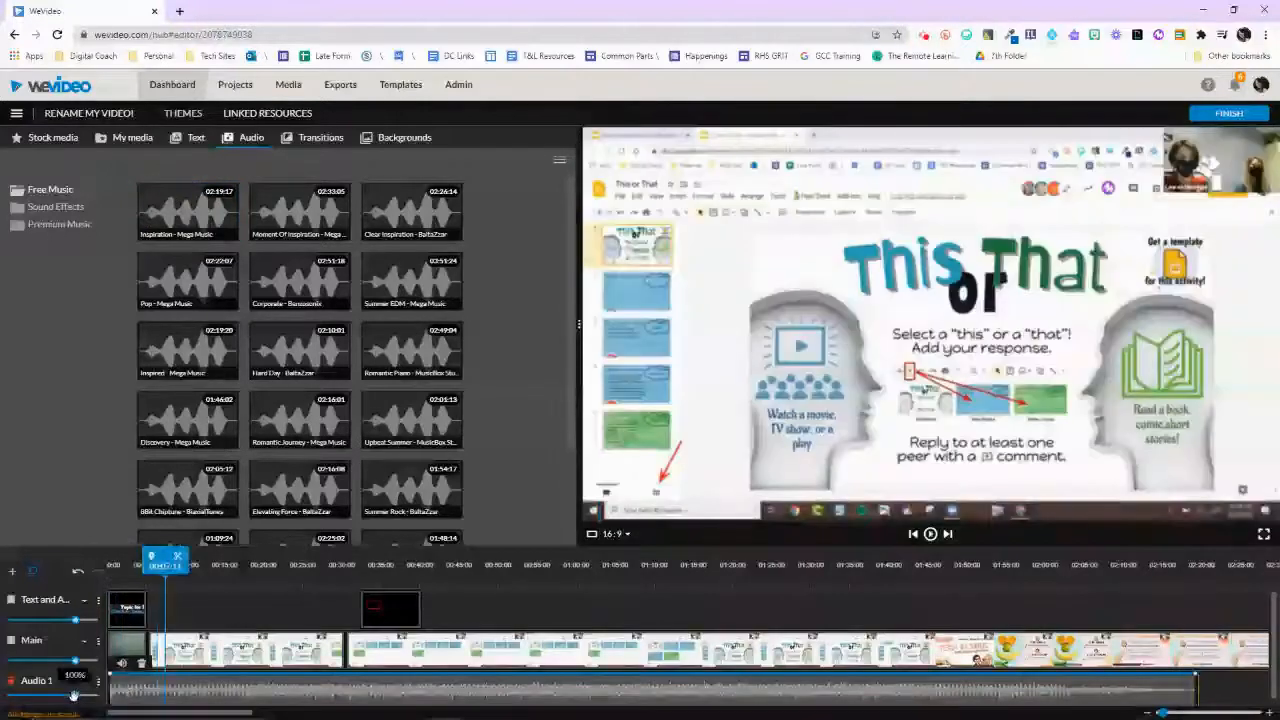
{"action": "left_click_drag", "start_coordinate": [75, 695], "coordinate": [10, 687]}
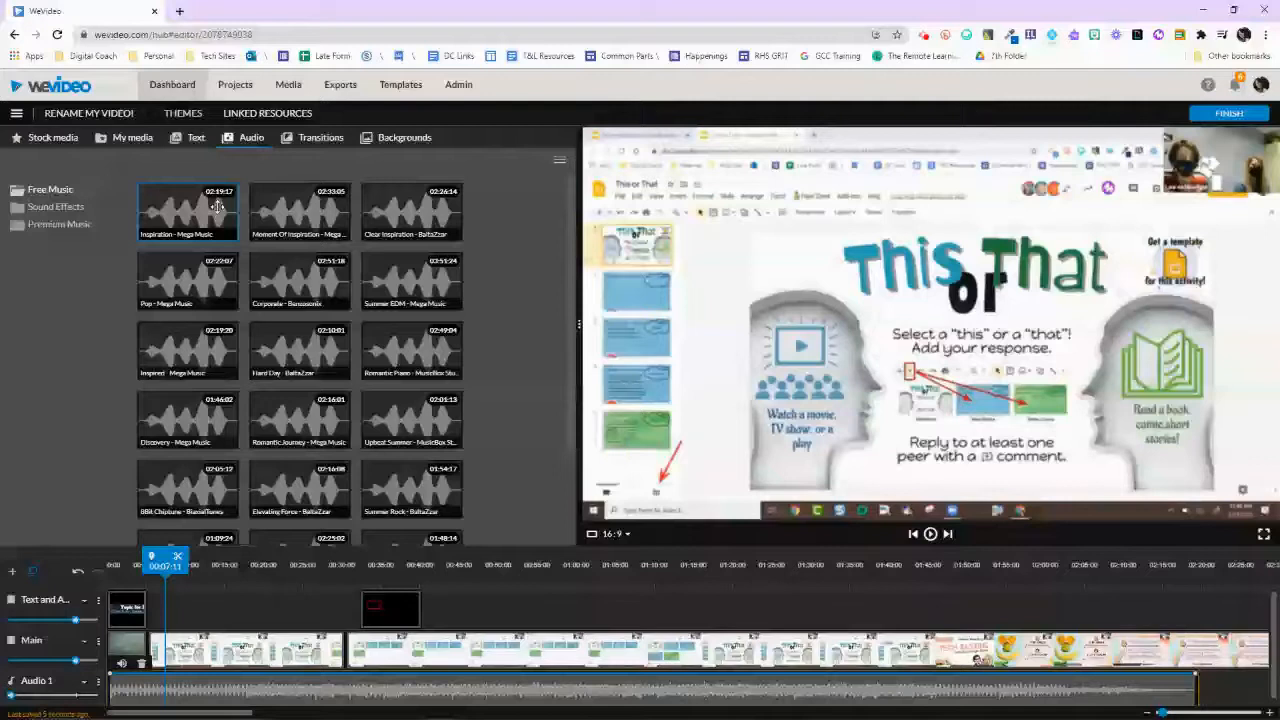
Step: Open the export settings for the finished video and select its title for renaming
{"action": "left_click", "coordinate": [1240, 118]}
{"action": "left_click_drag", "start_coordinate": [786, 156], "coordinate": [614, 160]}
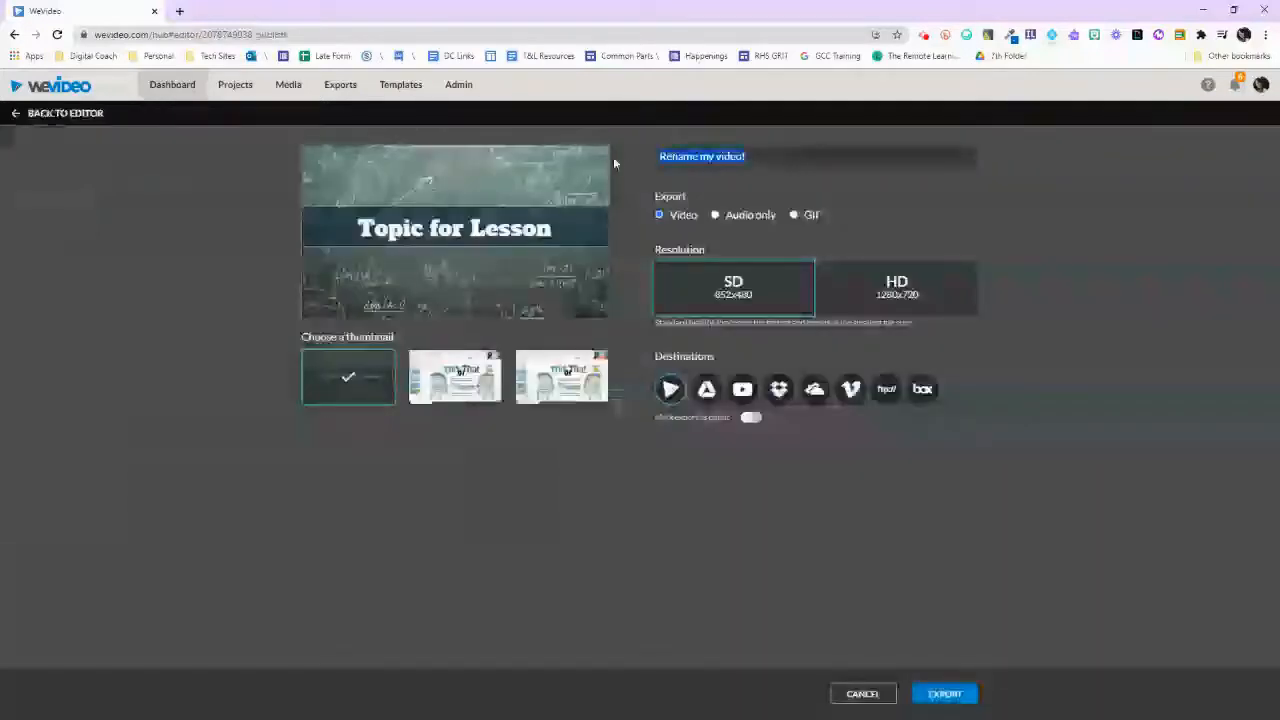